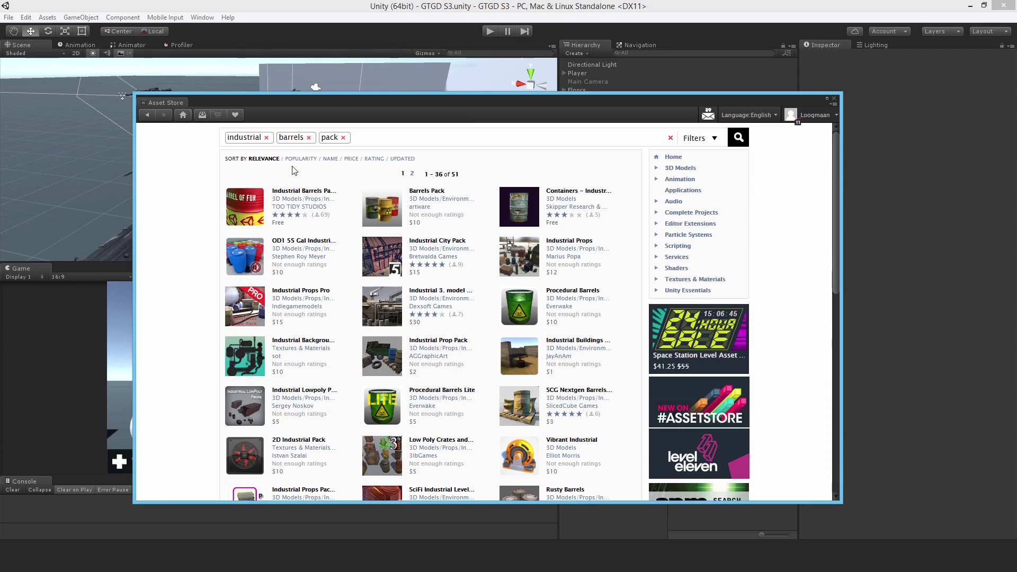
# Step: View the Industrial Barrels Pack store page, then close the Asset Store
pyautogui.click(287, 196)
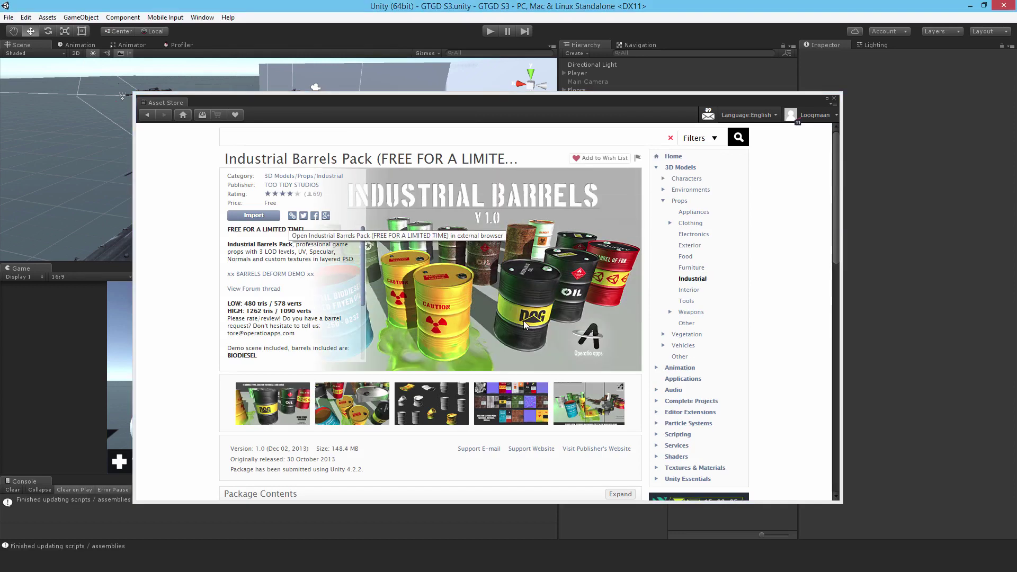
pyautogui.click(835, 99)
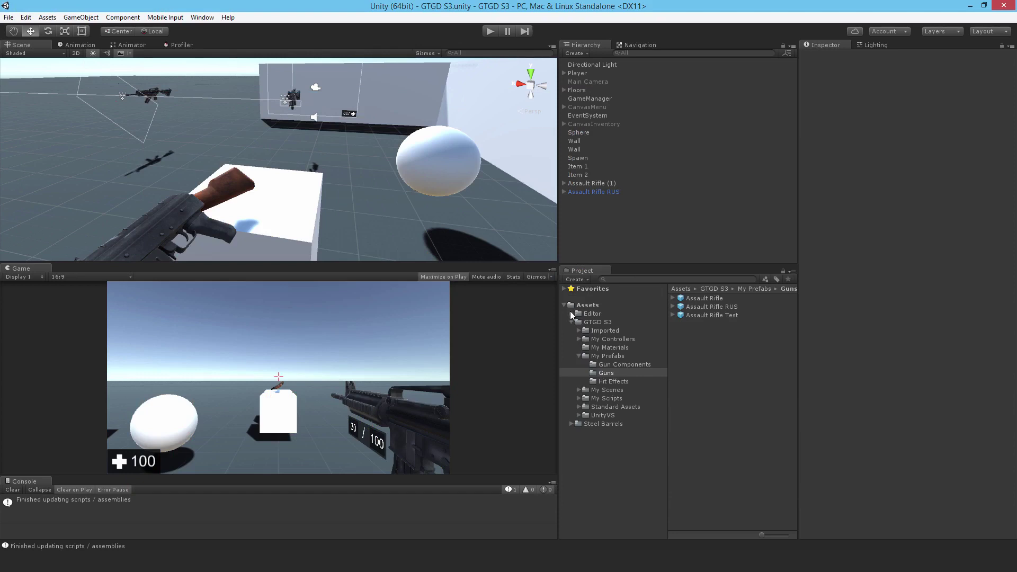
# Step: Move the Steel Barrels folder into the Imported folder
pyautogui.click(579, 330)
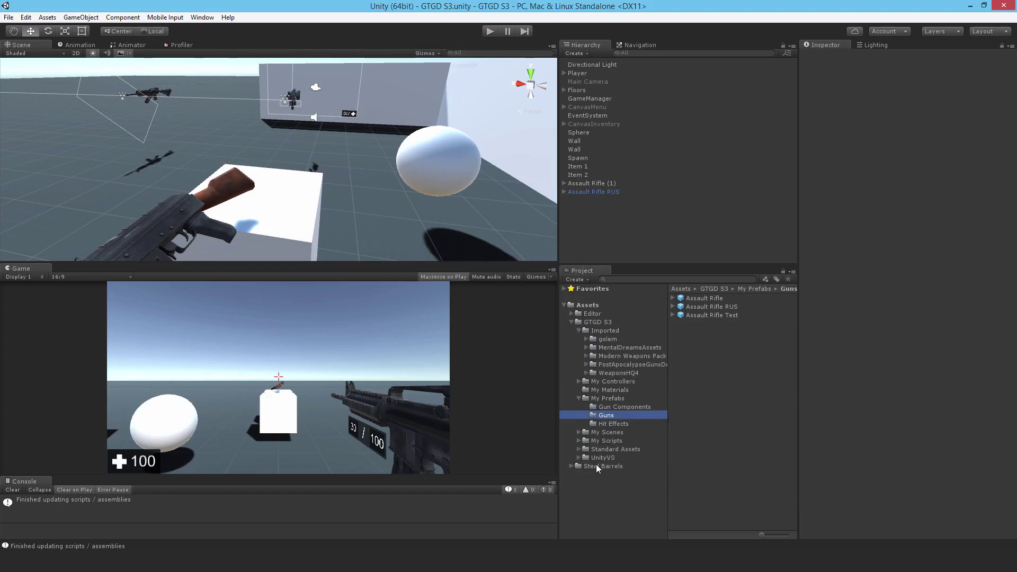
pyautogui.moveTo(593, 467); pyautogui.dragTo(609, 333)
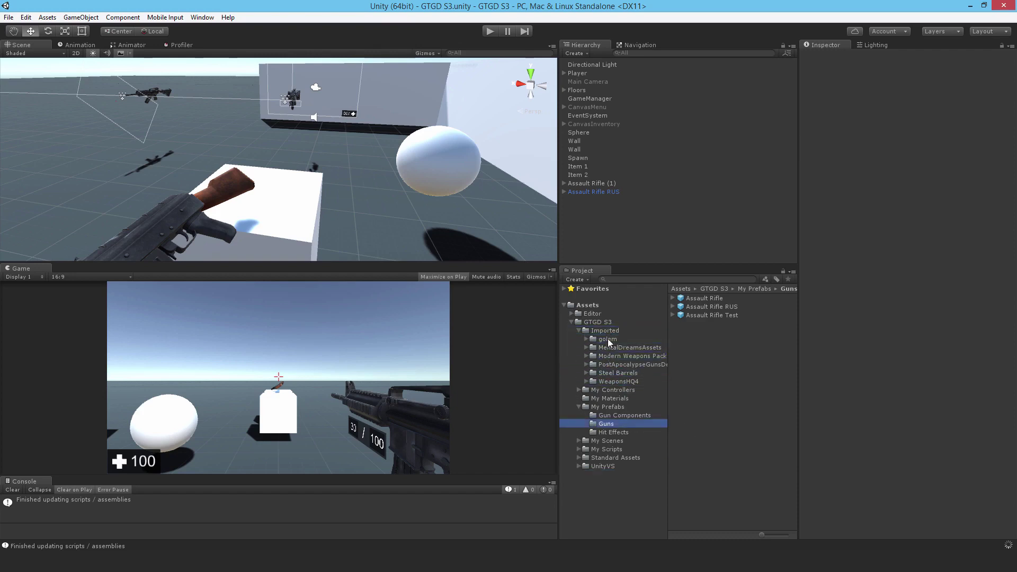
pyautogui.click(603, 373)
# Step: Open Steel Barrels' Materials and inspect the biodiesel, biohazard_barrel and oil_barrel_2 materials
pyautogui.doubleClick(698, 306)
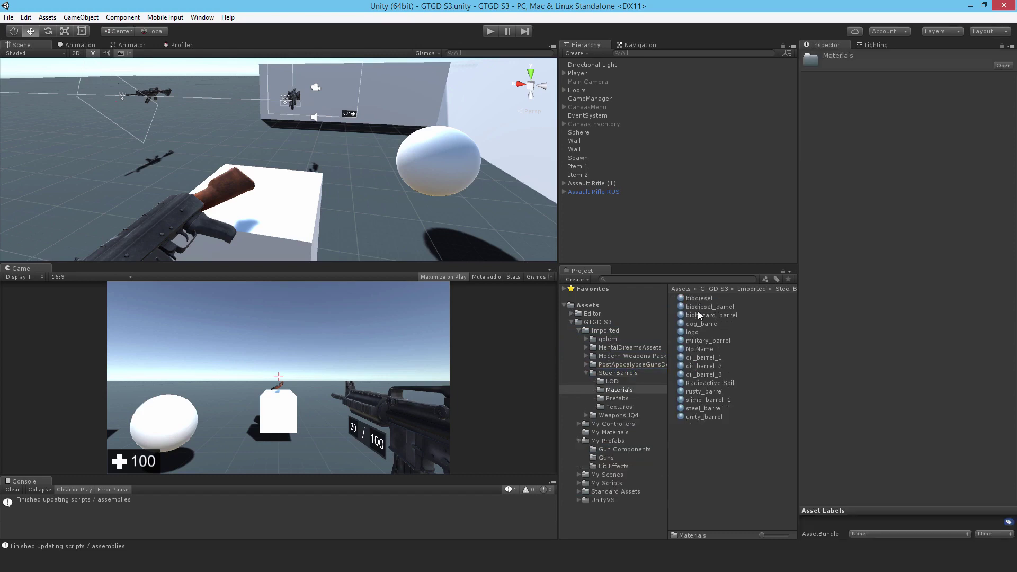
pyautogui.click(695, 300)
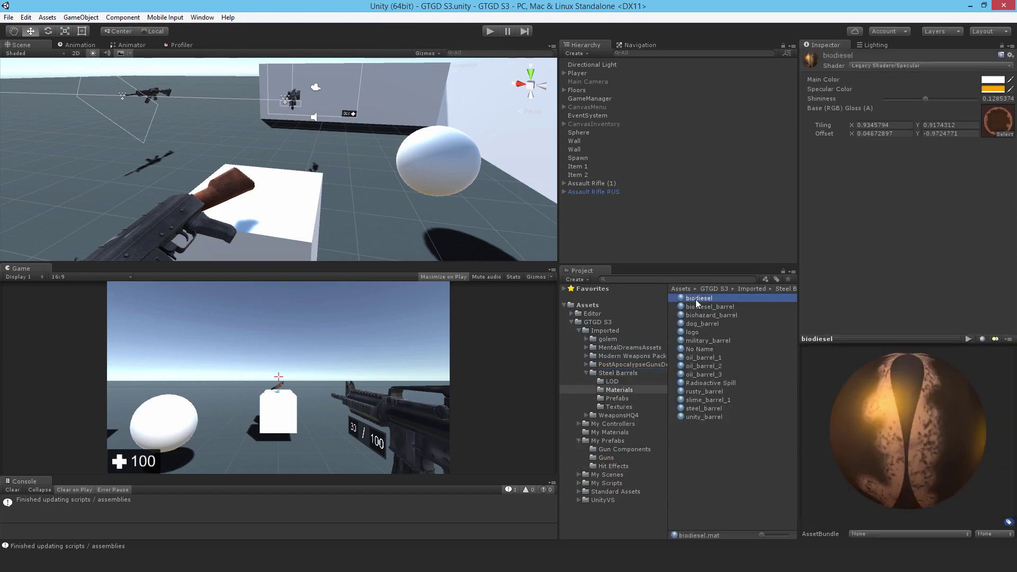
pyautogui.click(695, 310)
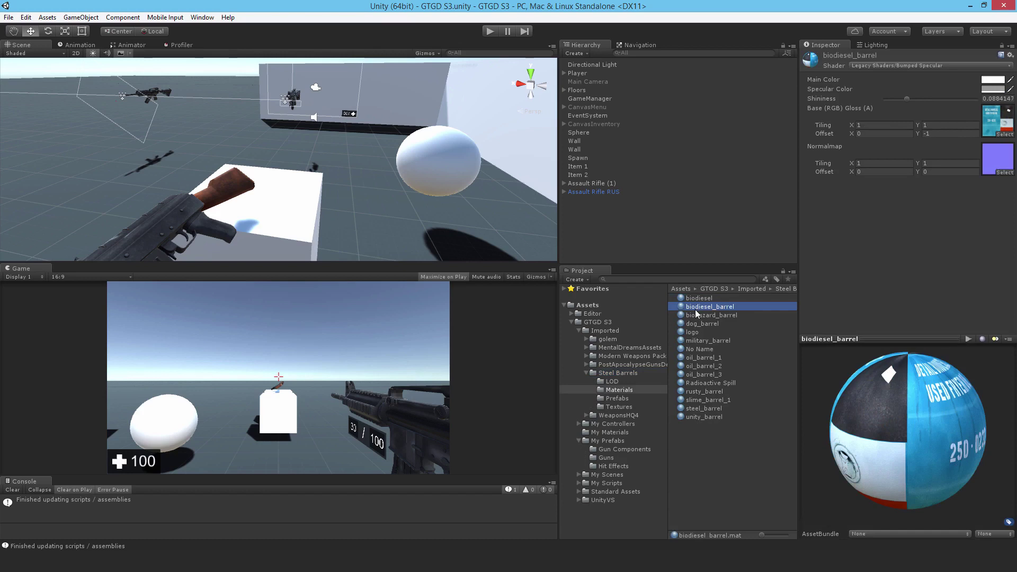
pyautogui.click(694, 315)
pyautogui.click(695, 298)
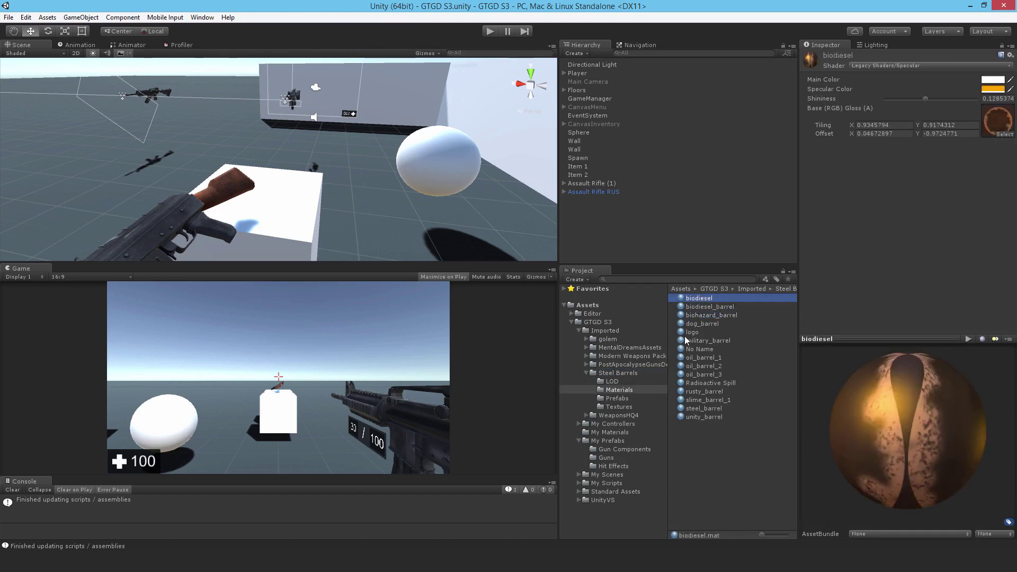
pyautogui.click(692, 366)
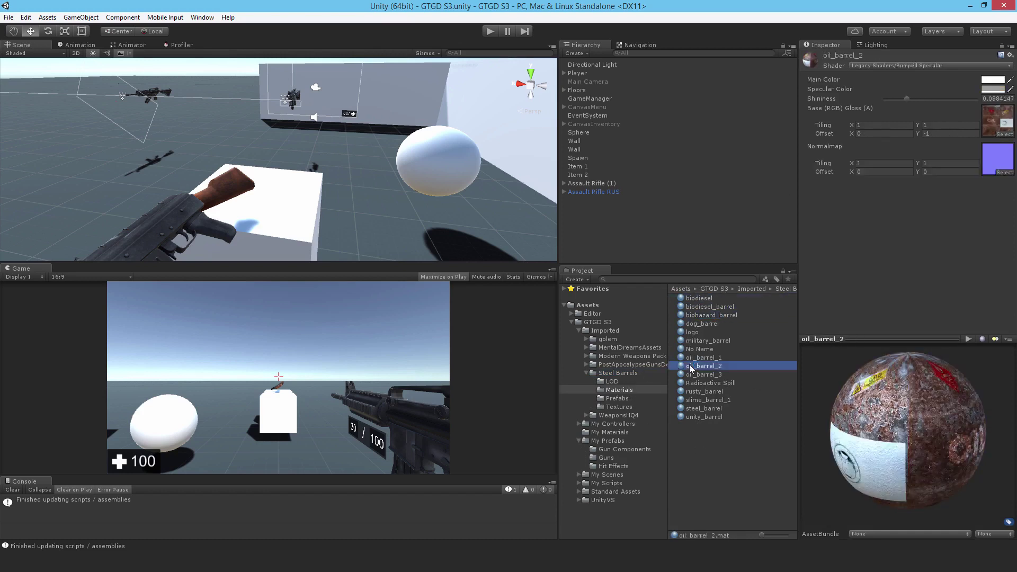
pyautogui.click(699, 299)
# Step: Switch biodiesel to the Standard shader, using the biodiesel texture as its metallic map
pyautogui.click(857, 64)
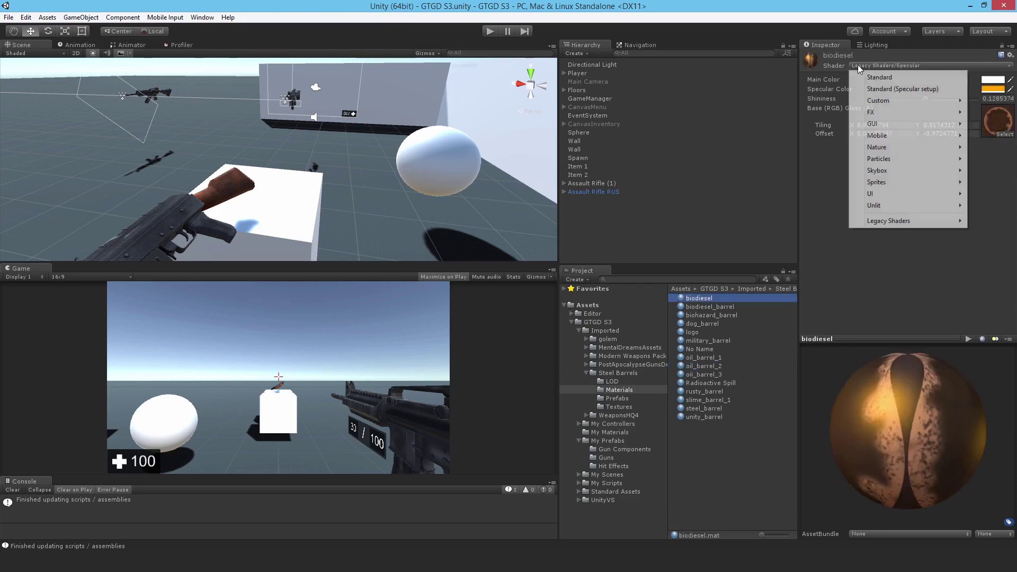
pyautogui.click(872, 78)
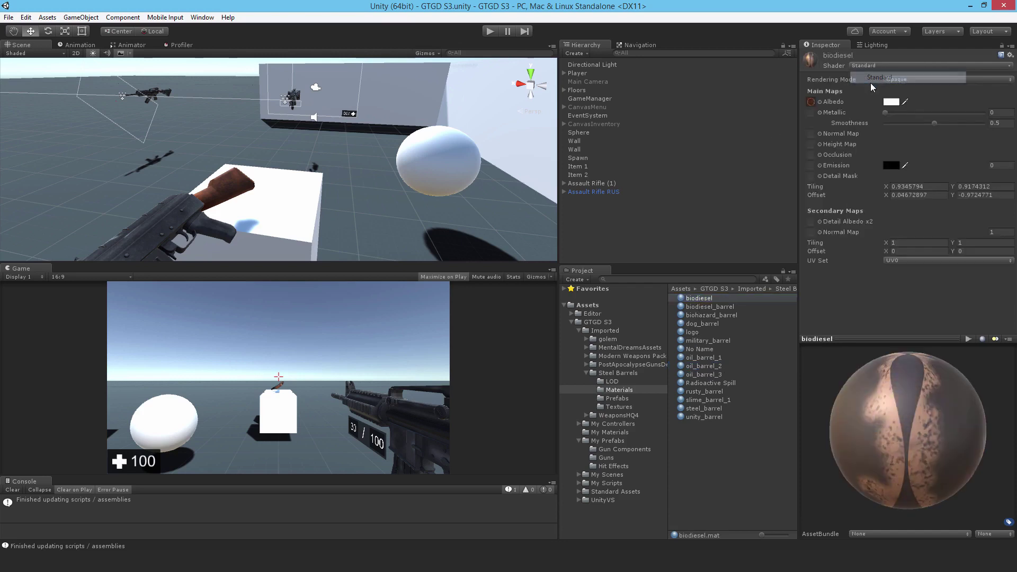
pyautogui.click(811, 101)
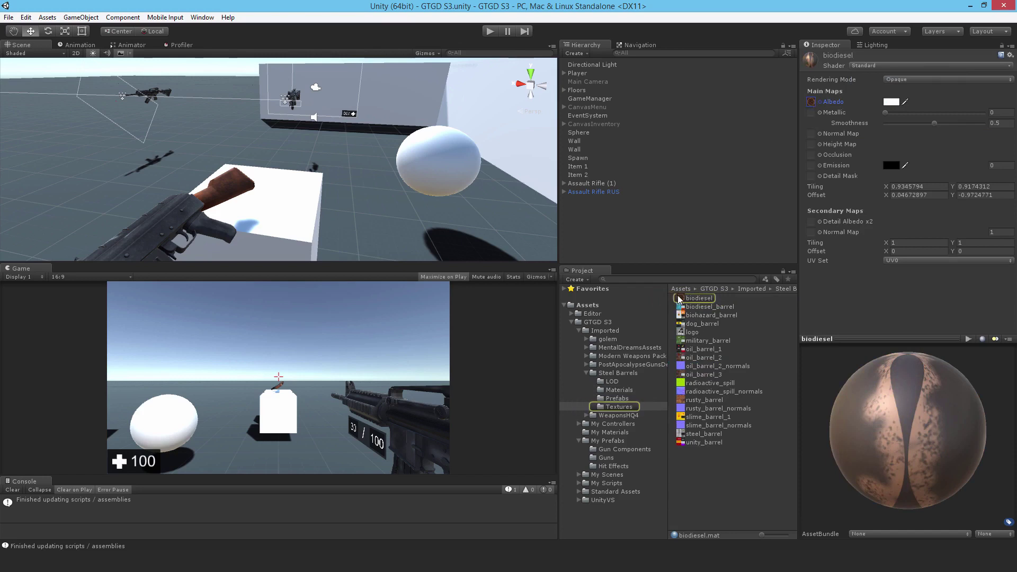
pyautogui.moveTo(680, 298); pyautogui.dragTo(812, 113)
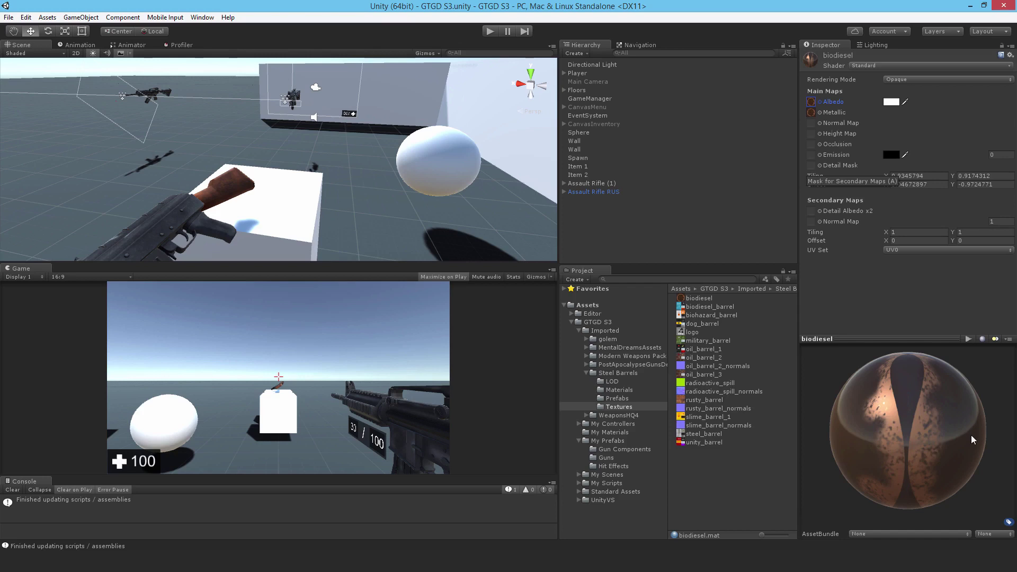
pyautogui.moveTo(869, 419); pyautogui.dragTo(890, 445)
# Step: Inspect the biodiesel_barrel texture, then return to the barrel Materials folder
pyautogui.click(704, 307)
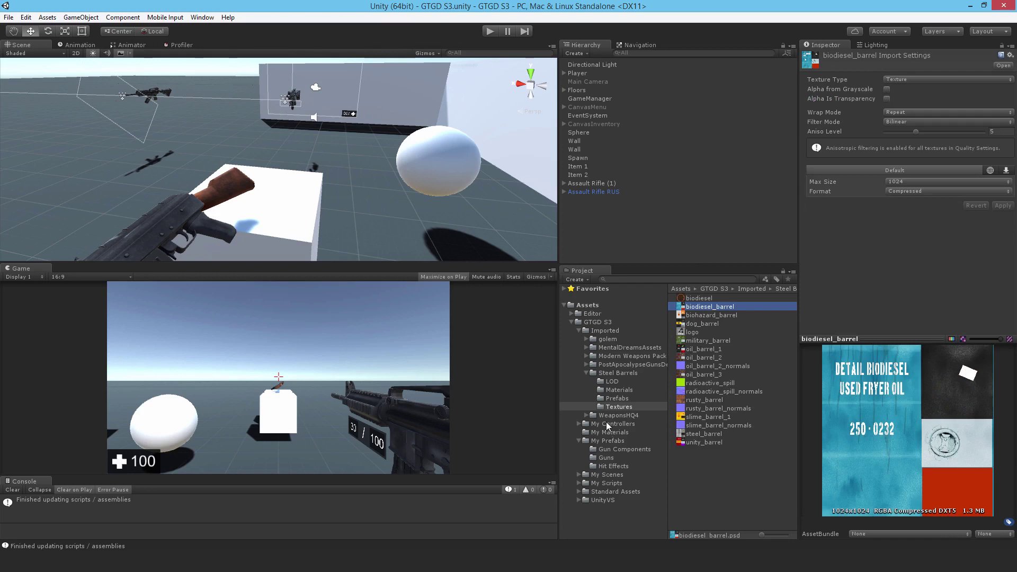
pyautogui.click(616, 371)
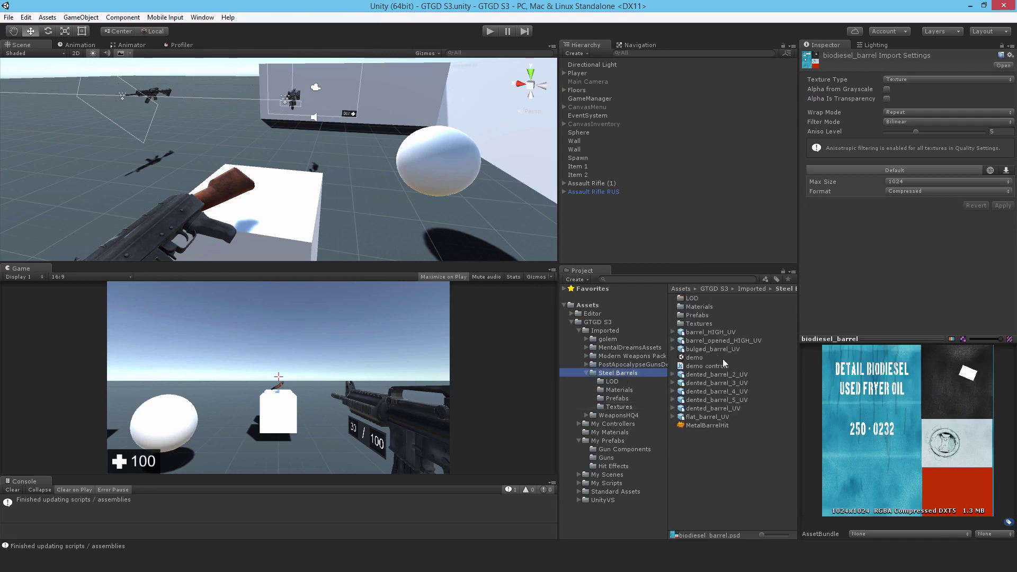
pyautogui.doubleClick(686, 307)
# Step: Give biodiesel_barrel the Standard (Specular setup) shader with a black specular colour
pyautogui.click(686, 307)
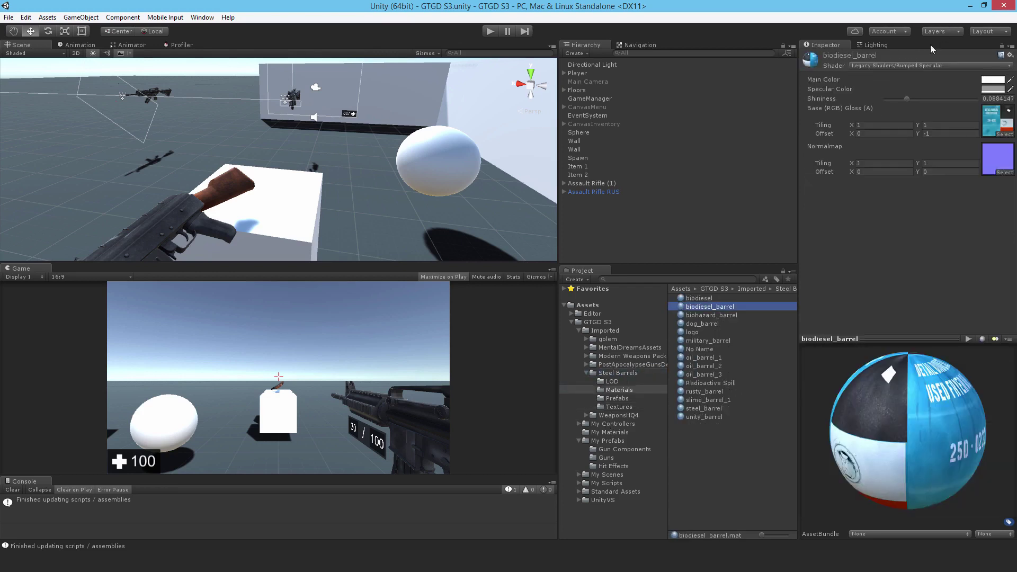
pyautogui.click(892, 64)
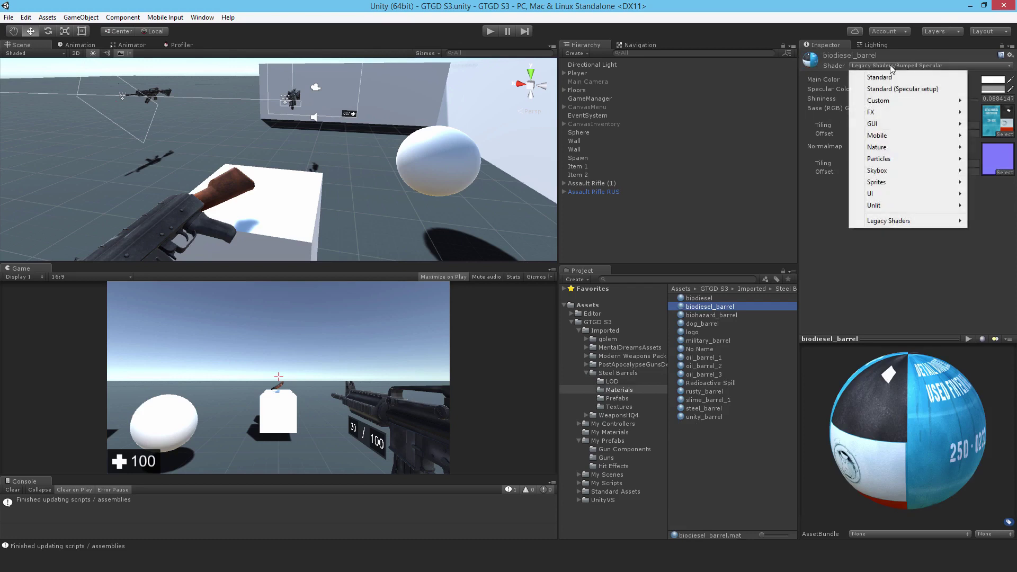
pyautogui.click(880, 91)
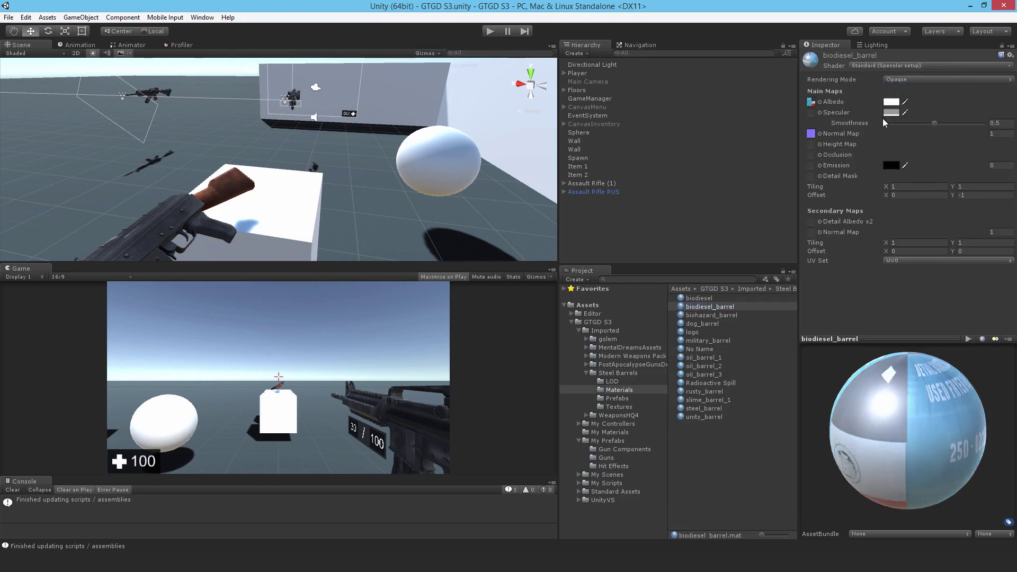
pyautogui.click(891, 113)
pyautogui.moveTo(520, 329); pyautogui.dragTo(482, 460)
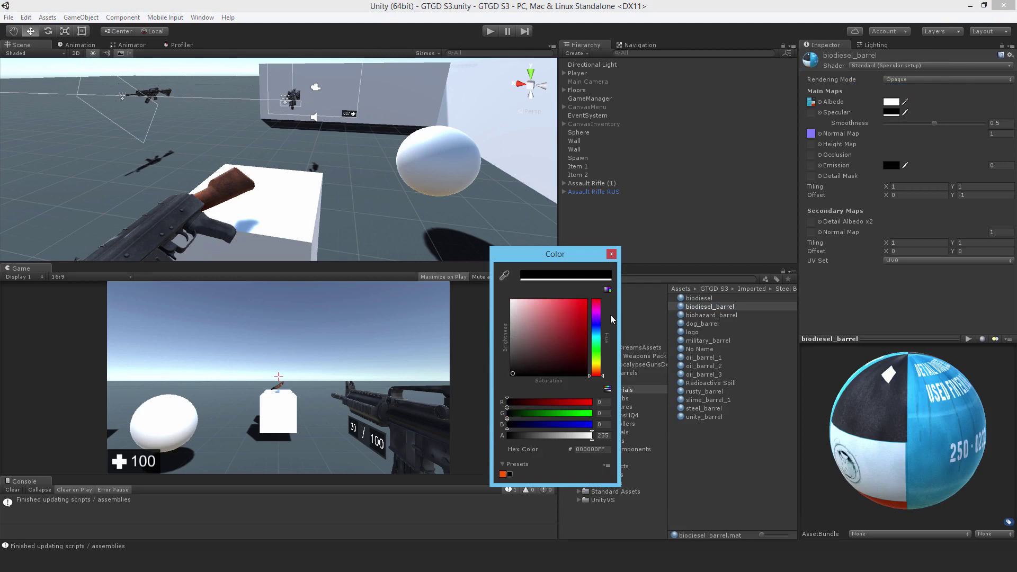
pyautogui.click(612, 255)
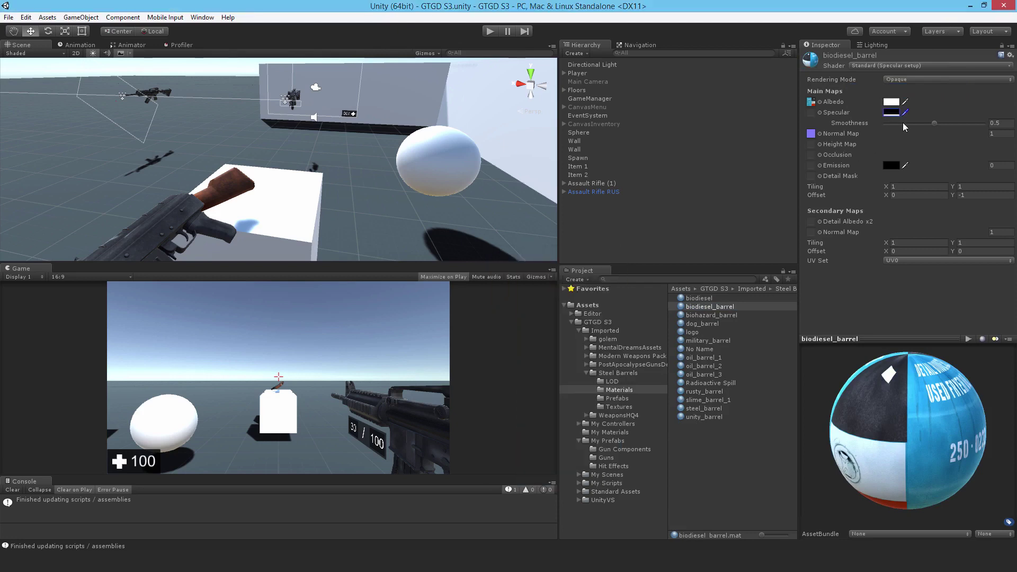
# Step: Lower biodiesel_barrel's smoothness to 0.084, then select the slime, steel and unity barrel materials
pyautogui.moveTo(902, 125)
pyautogui.mouseDown()
pyautogui.moveTo(885, 130)
pyautogui.moveTo(894, 133)
pyautogui.mouseUp()
pyautogui.moveTo(908, 489); pyautogui.dragTo(909, 442)
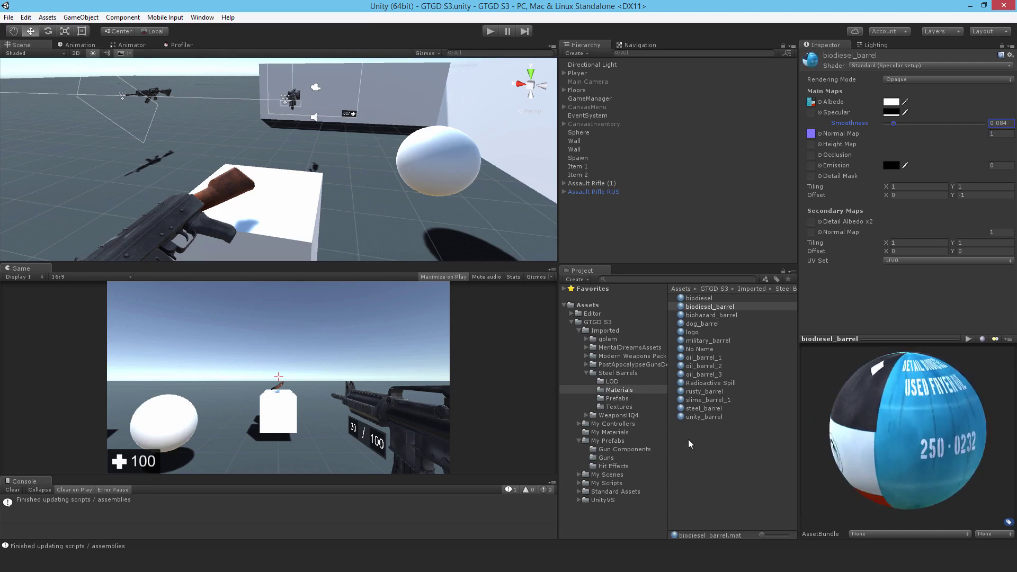
pyautogui.click(708, 400)
pyautogui.keyDown('shift'); pyautogui.click(704, 417); pyautogui.keyUp('shift')
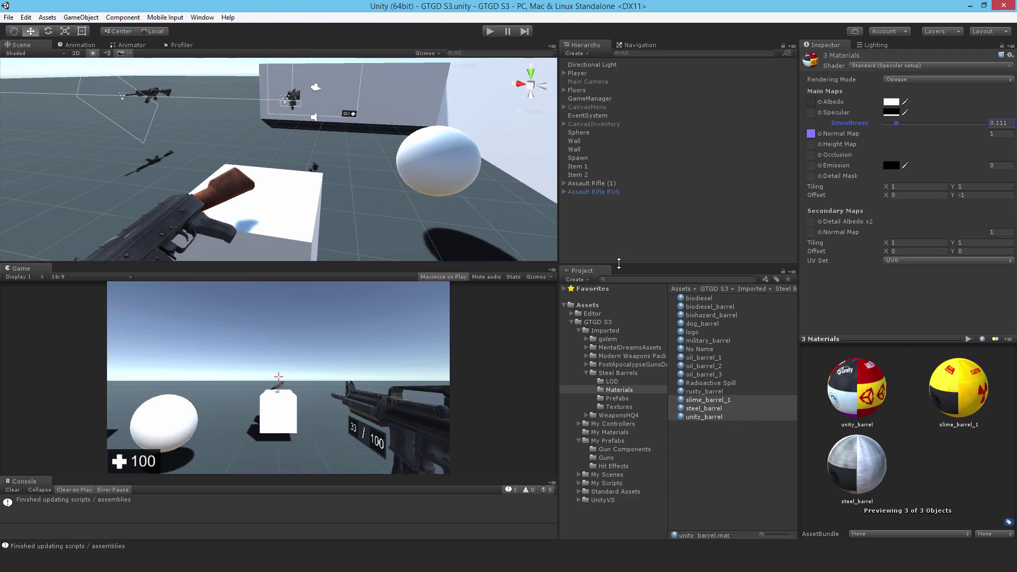
# Step: Import the full ParticleSystems standard asset package through Assets > Import Package
pyautogui.click(48, 18)
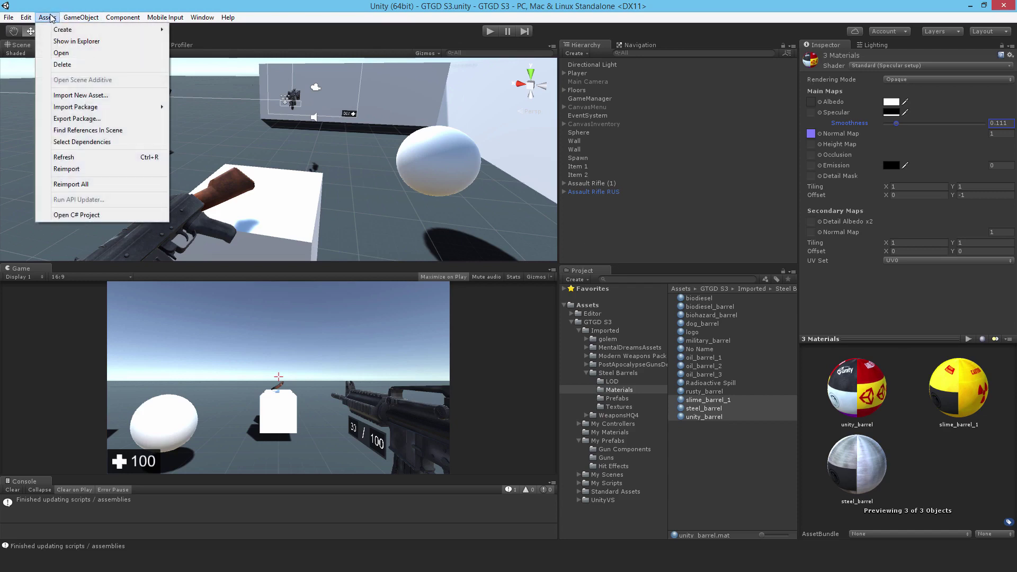
pyautogui.moveTo(80, 109)
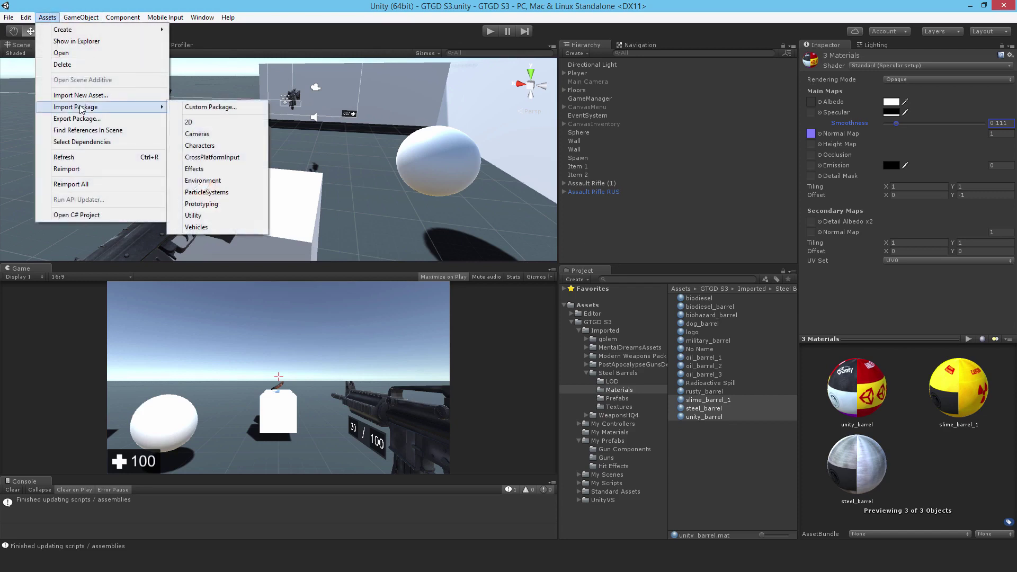
pyautogui.click(204, 193)
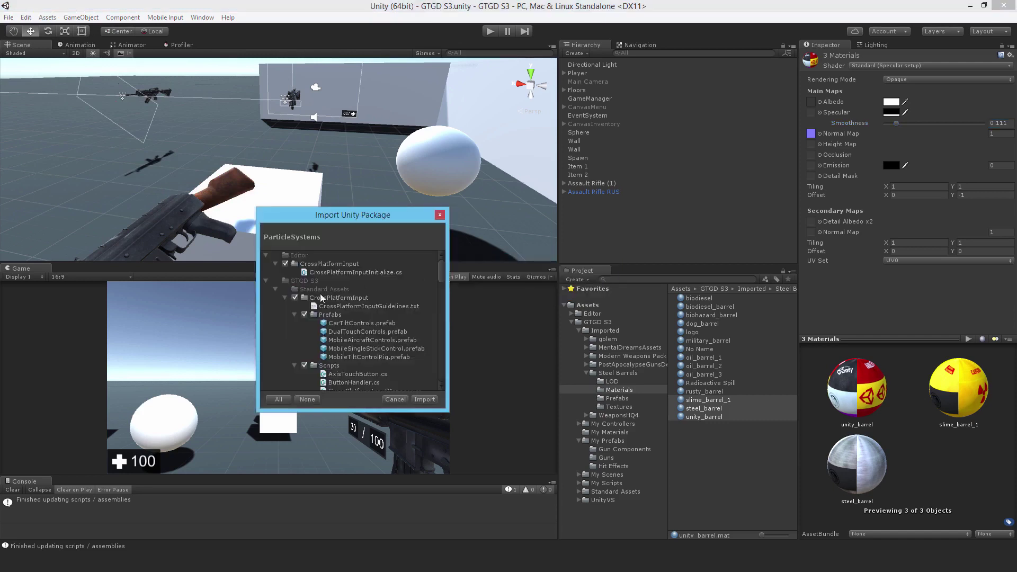
pyautogui.click(435, 400)
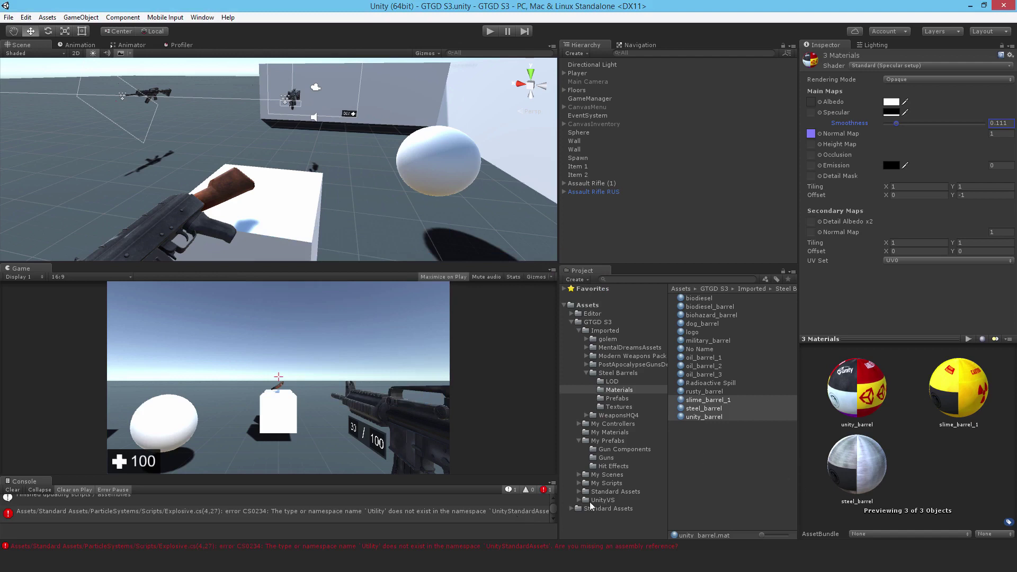
# Step: Move ParticleSystems into GTGD S3's Standard Assets and delete the empty root Standard Assets folder
pyautogui.click(573, 510)
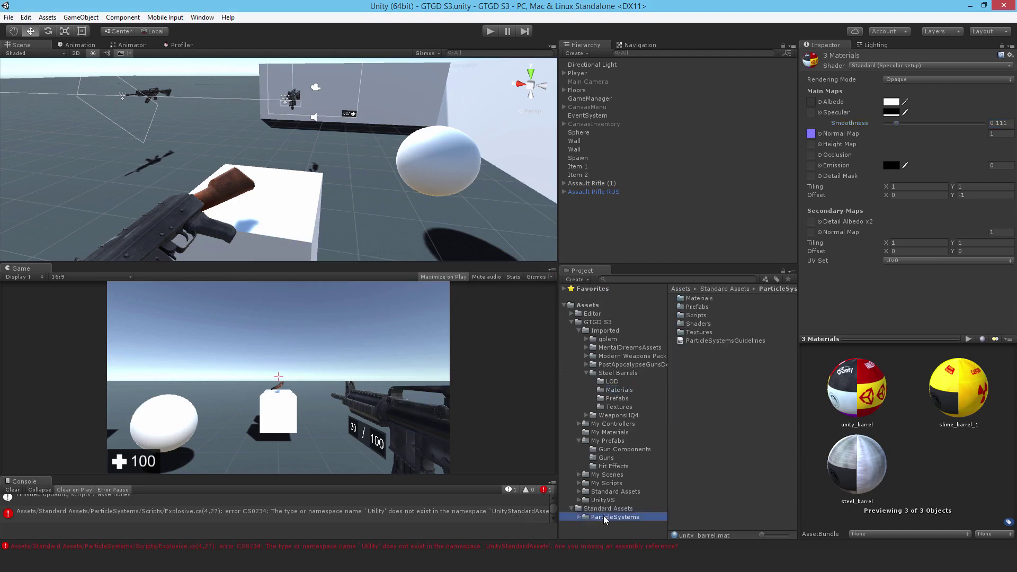
pyautogui.moveTo(604, 517); pyautogui.dragTo(621, 496)
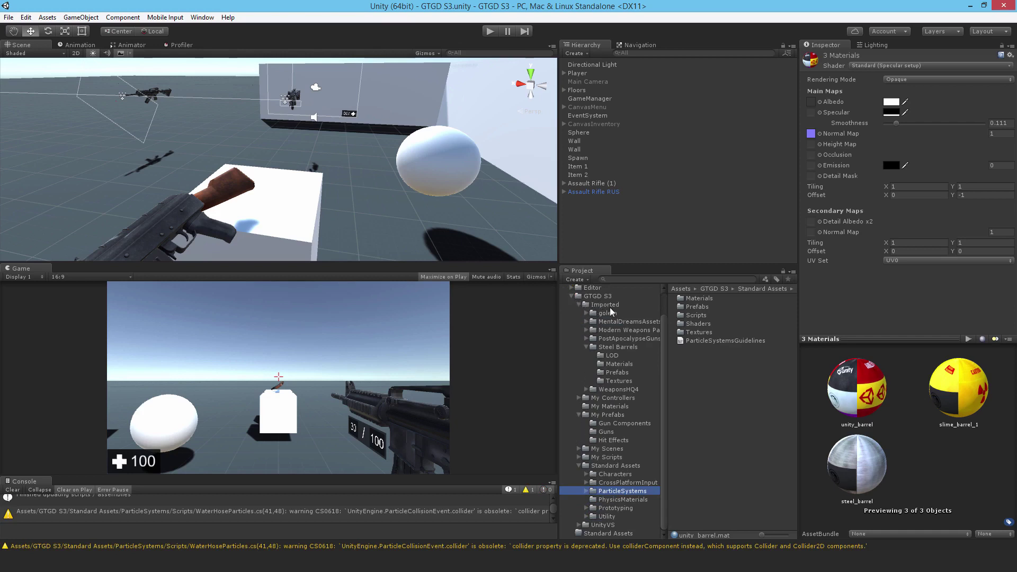
pyautogui.click(613, 534)
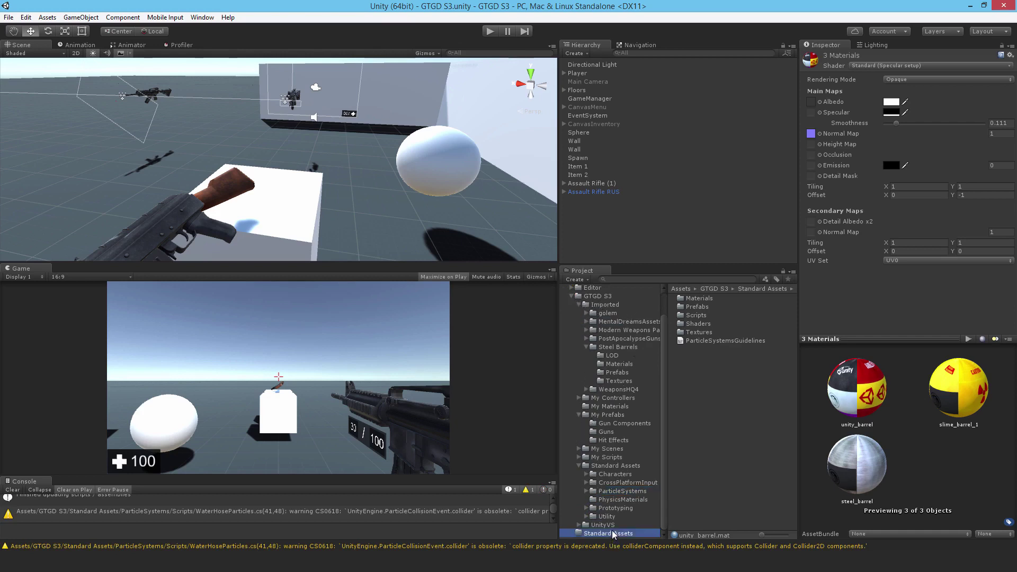
pyautogui.press('Delete')
pyautogui.press('Escape')
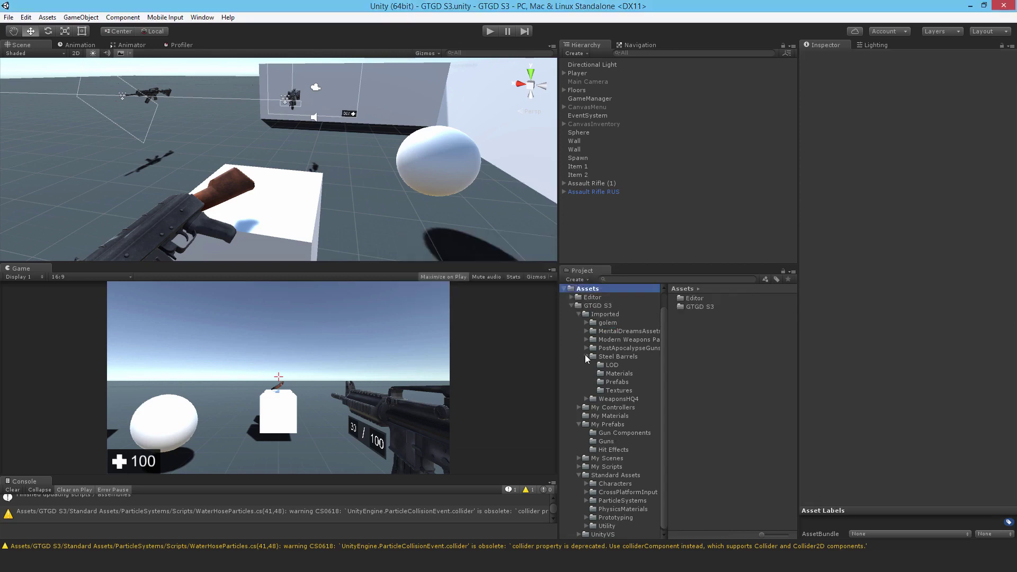
# Step: Collapse the Steel Barrels and My Prefabs folders and open ParticleSystems' Prefabs folder
pyautogui.click(586, 355)
pyautogui.click(579, 405)
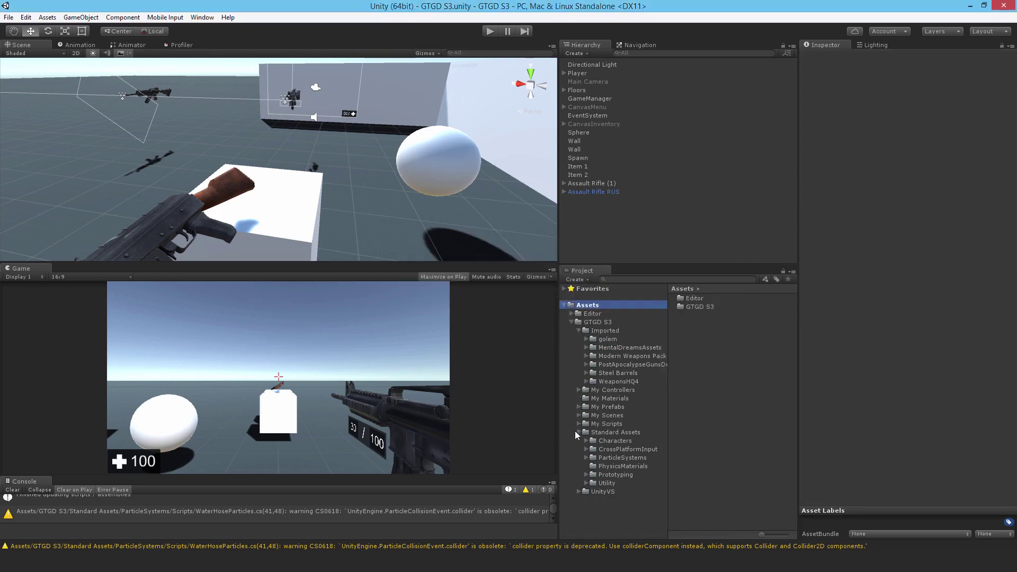
pyautogui.click(579, 432)
pyautogui.click(586, 433)
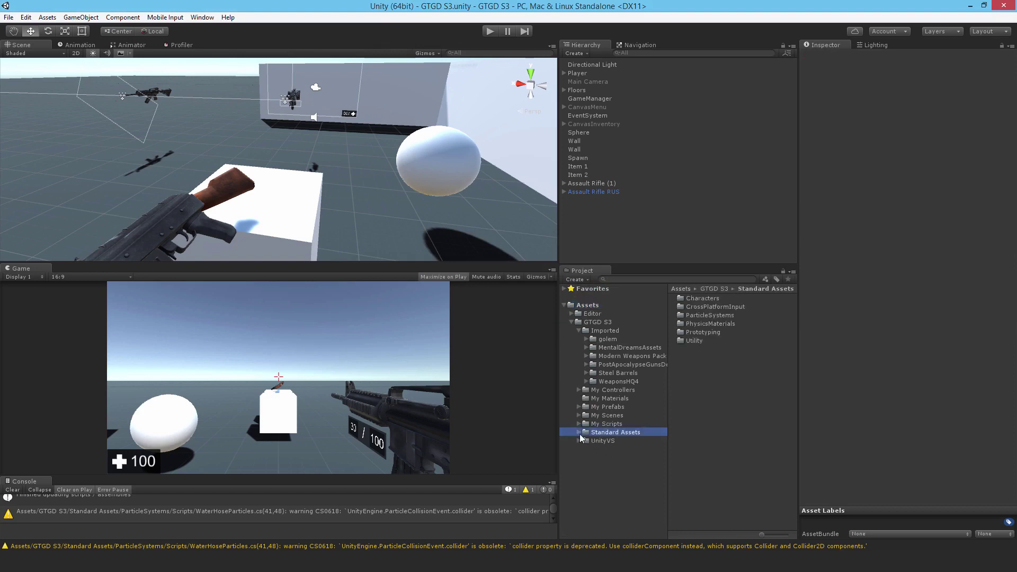
pyautogui.click(579, 433)
pyautogui.click(612, 457)
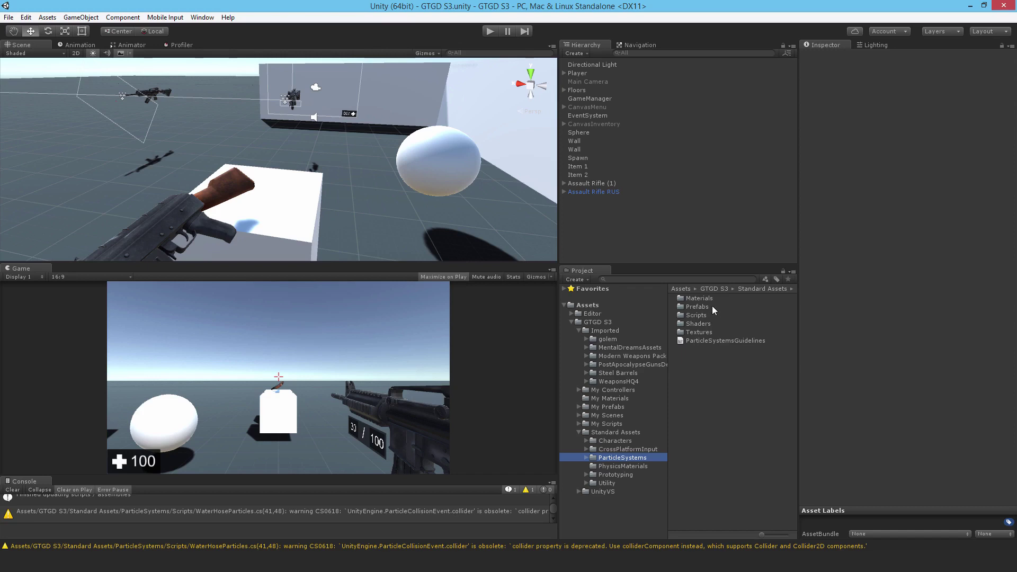
pyautogui.doubleClick(701, 307)
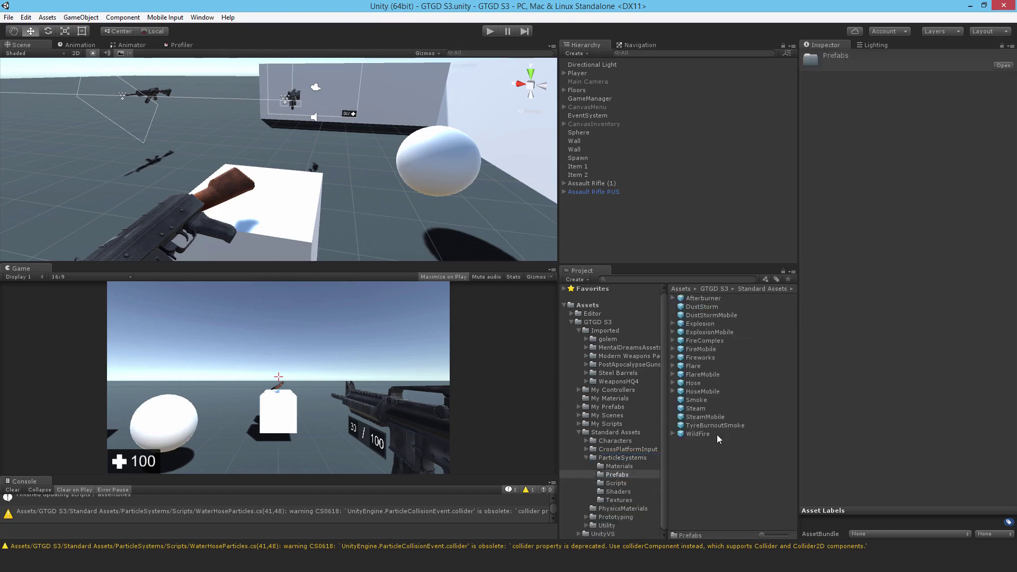
pyautogui.click(700, 323)
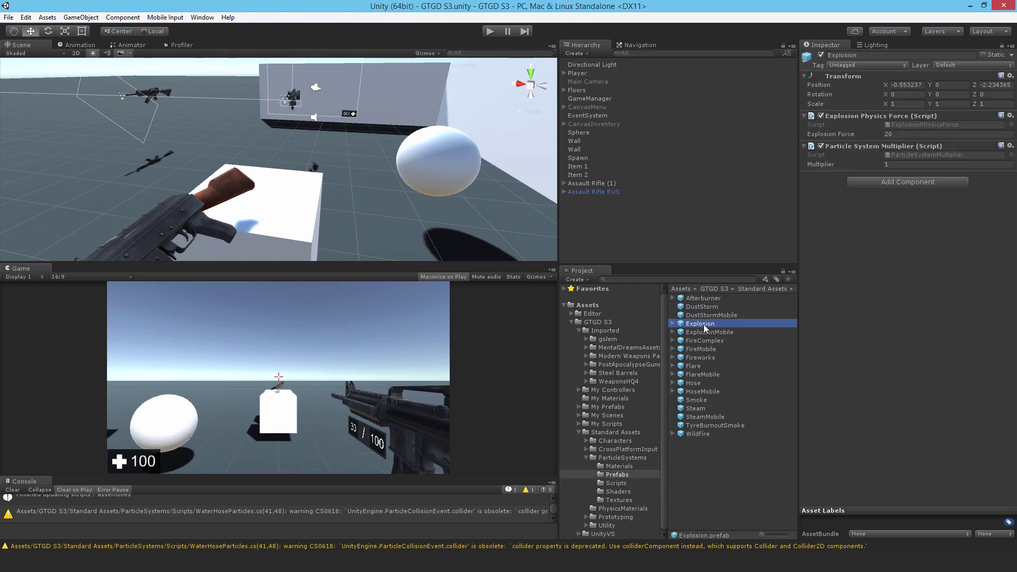
pyautogui.moveTo(703, 324); pyautogui.dragTo(210, 136)
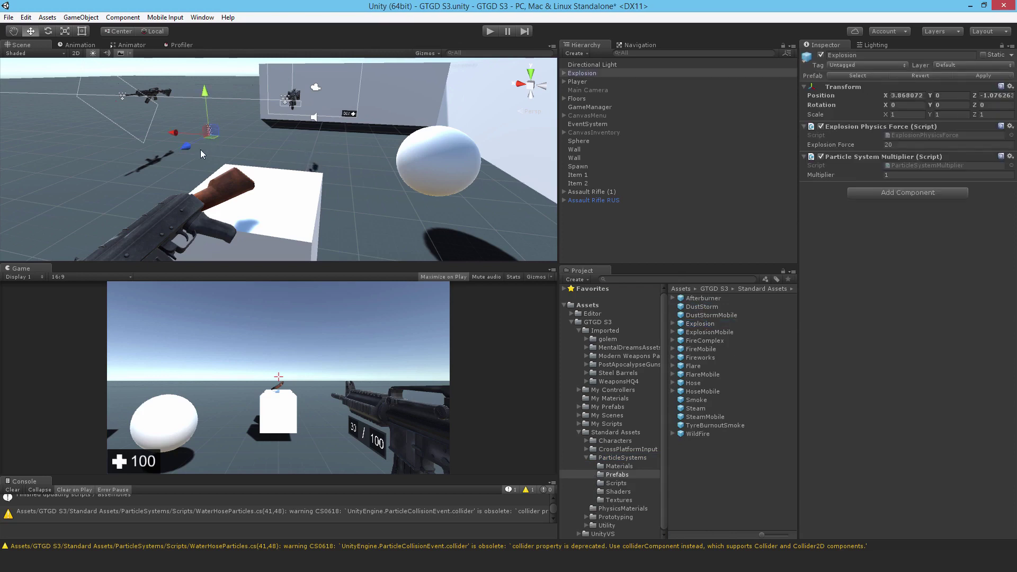
pyautogui.click(563, 73)
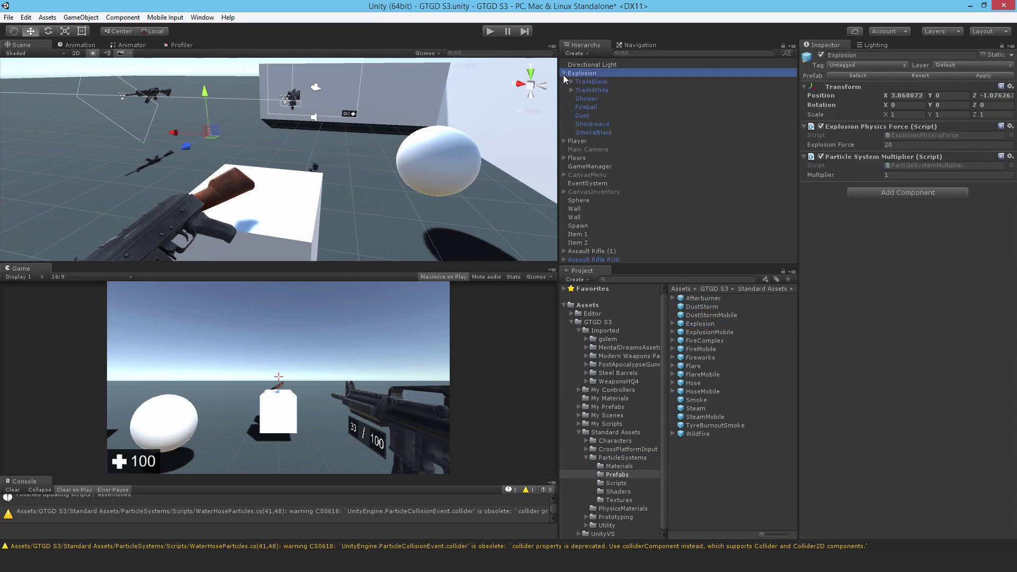
pyautogui.click(589, 82)
pyautogui.keyDown('shift'); pyautogui.click(584, 131); pyautogui.keyUp('shift')
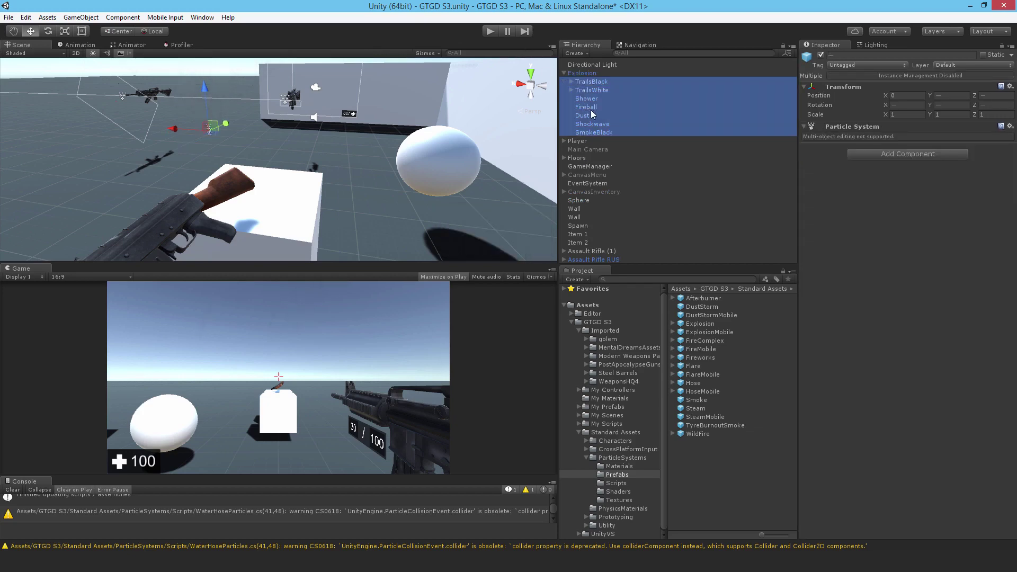
pyautogui.click(586, 107)
pyautogui.click(585, 119)
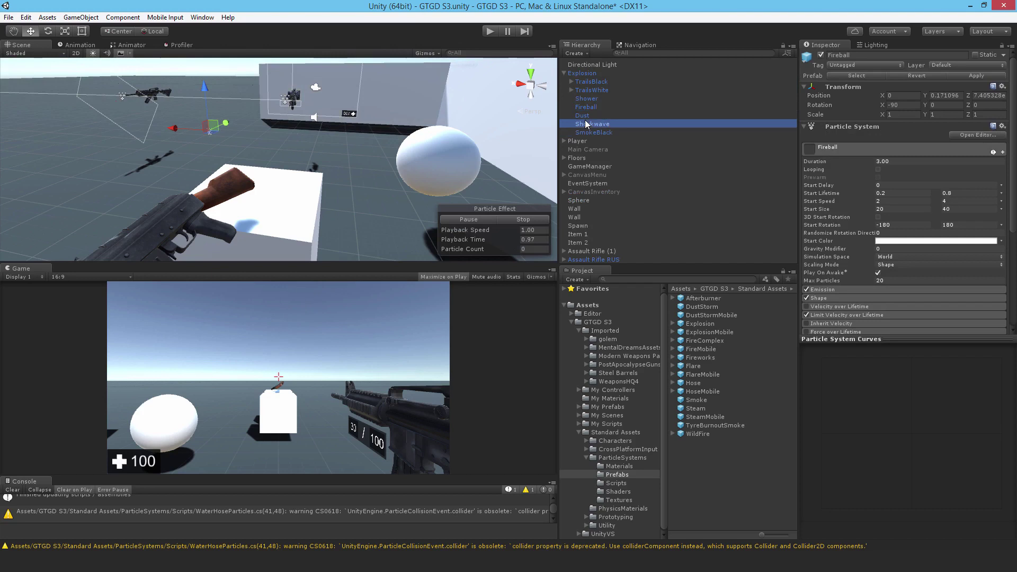
pyautogui.click(587, 132)
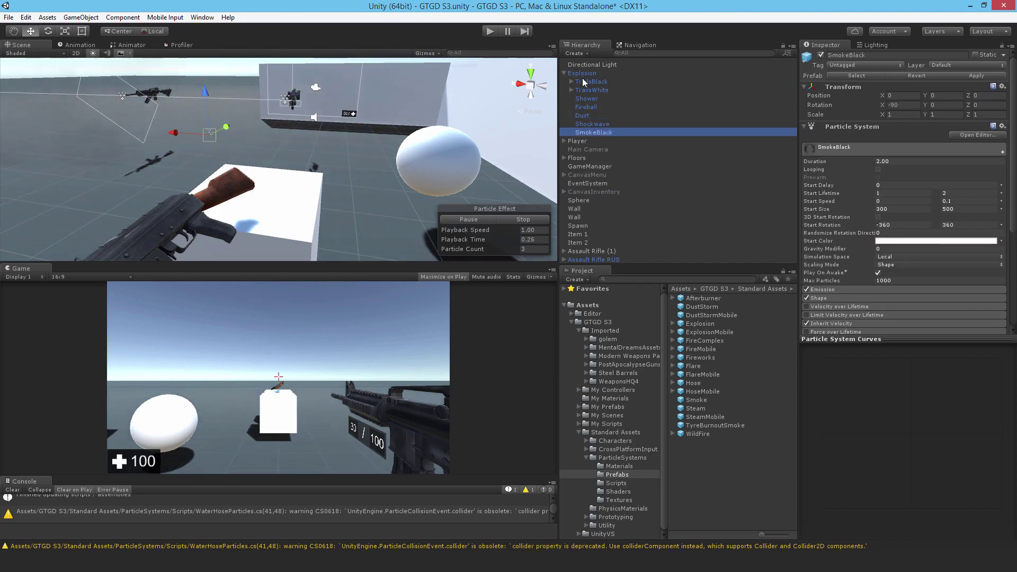
pyautogui.keyDown('shift'); pyautogui.click(583, 74); pyautogui.keyUp('shift')
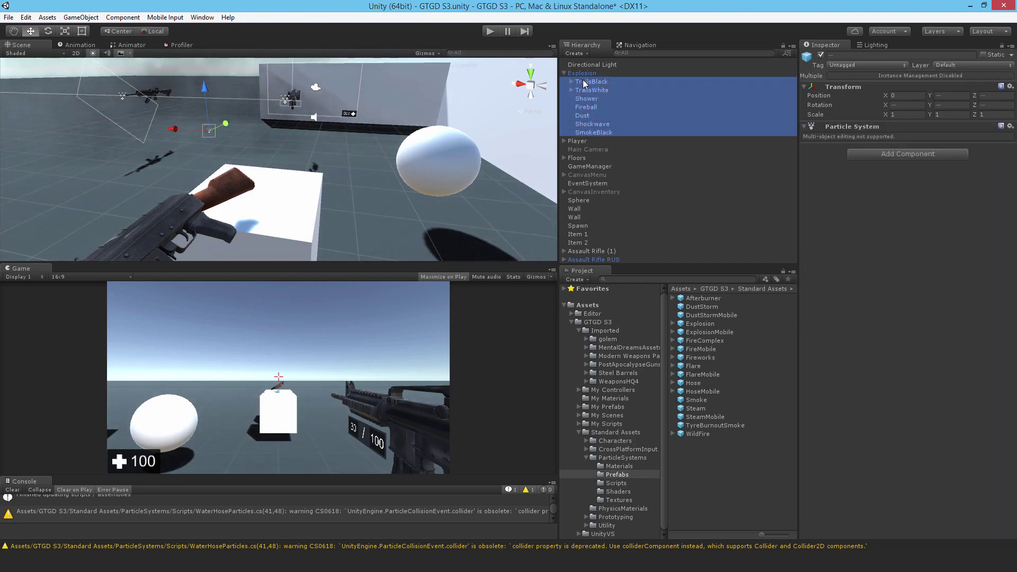
pyautogui.click(580, 75)
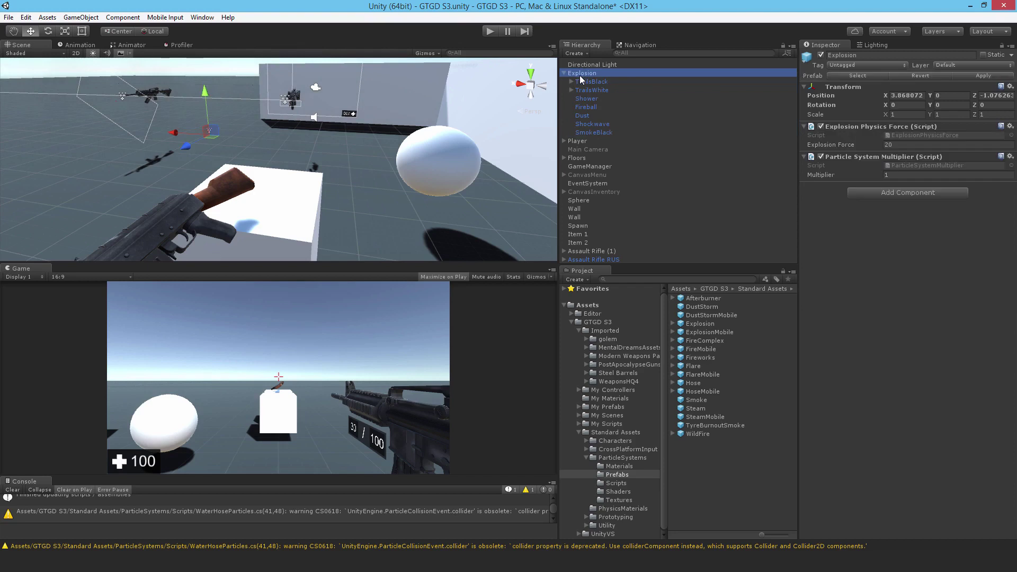
pyautogui.press('Delete')
# Step: Duplicate the Explosion prefab and rename the copy ExplosionBarrel
pyautogui.click(694, 325)
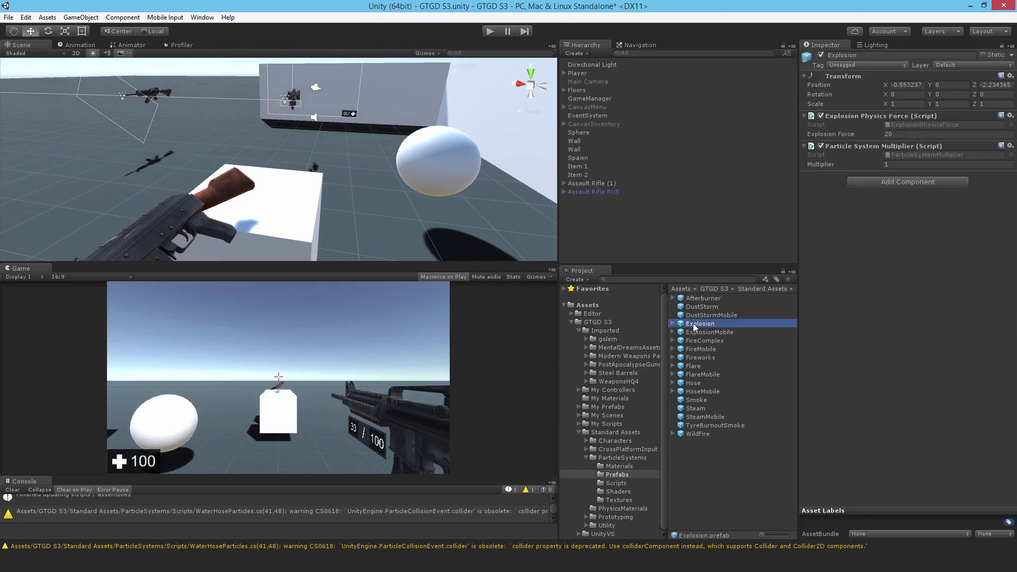
pyautogui.hotkey('ctrl', 'd')
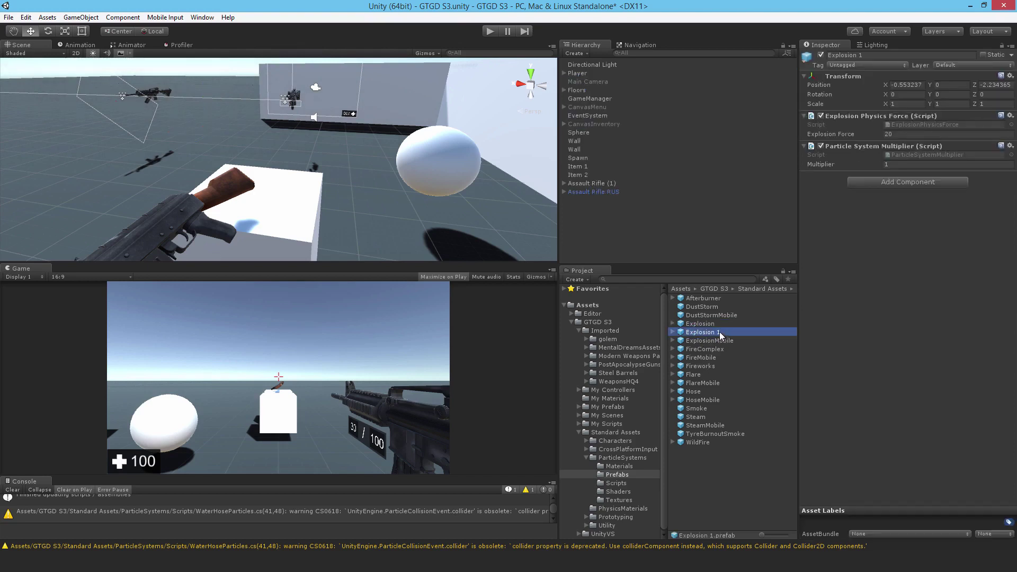
pyautogui.click(720, 332)
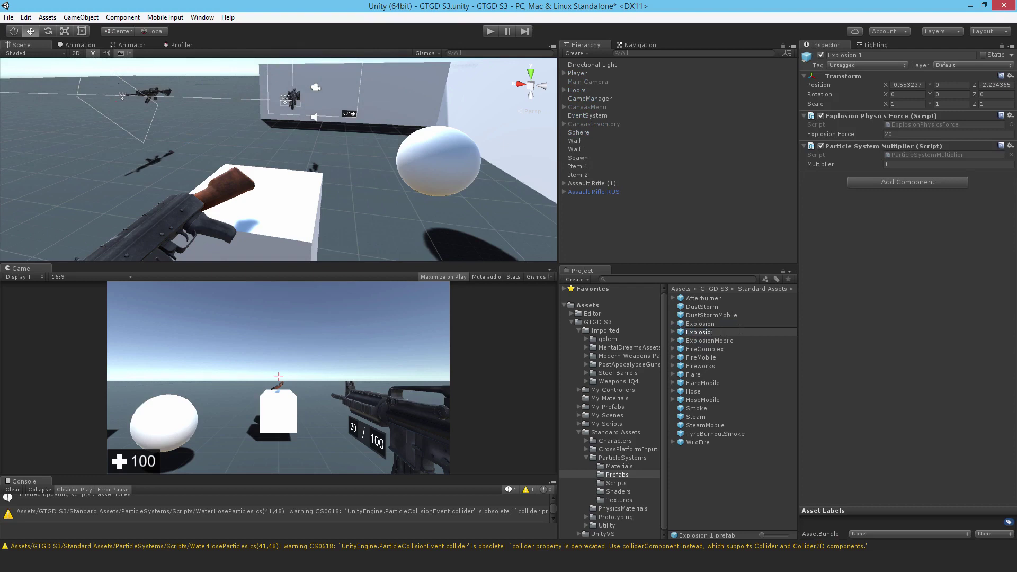
pyautogui.write('nBarrel')
pyautogui.press('Return')
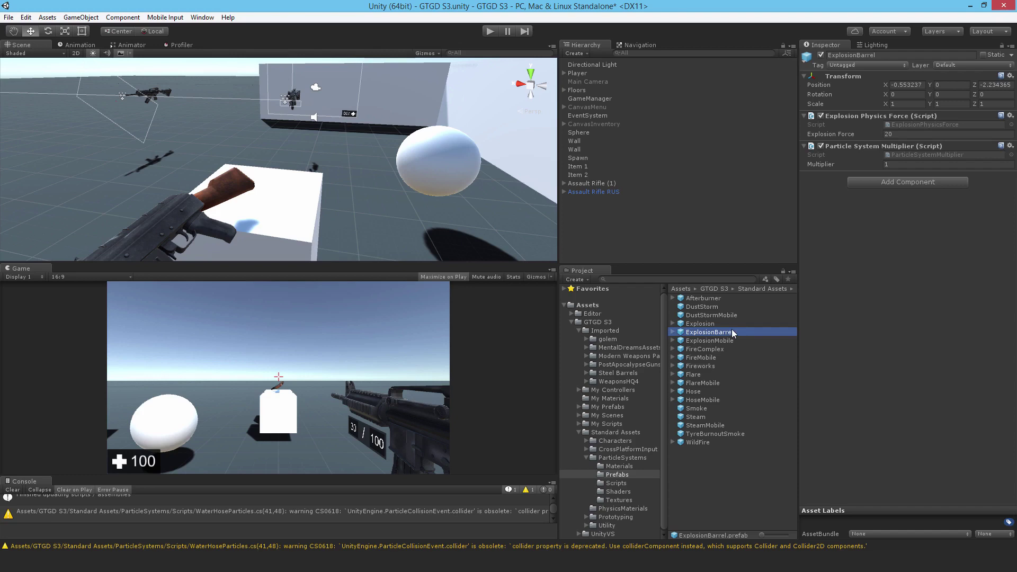
pyautogui.rightClick(866, 117)
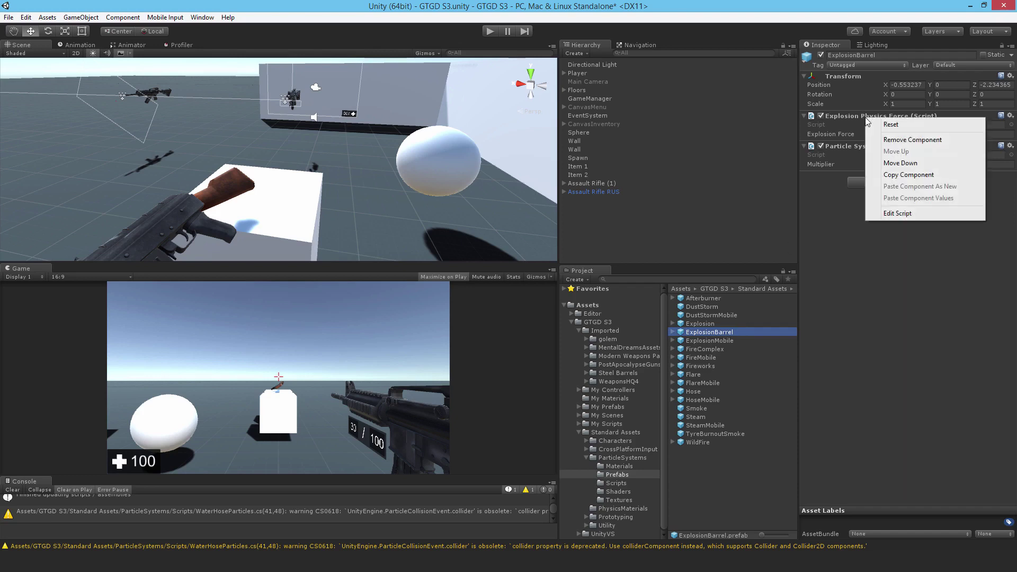
# Step: Swap ExplosionBarrel's Explosion Physics Force for a Particle System Destroyer and save the scene with Ctrl+S
pyautogui.click(890, 140)
pyautogui.click(878, 152)
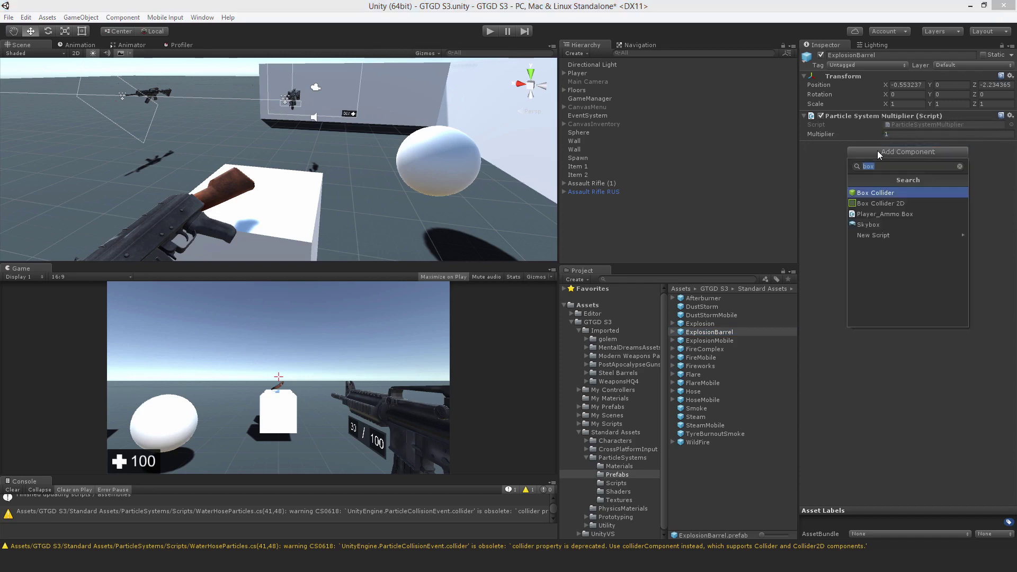
pyautogui.write('particl')
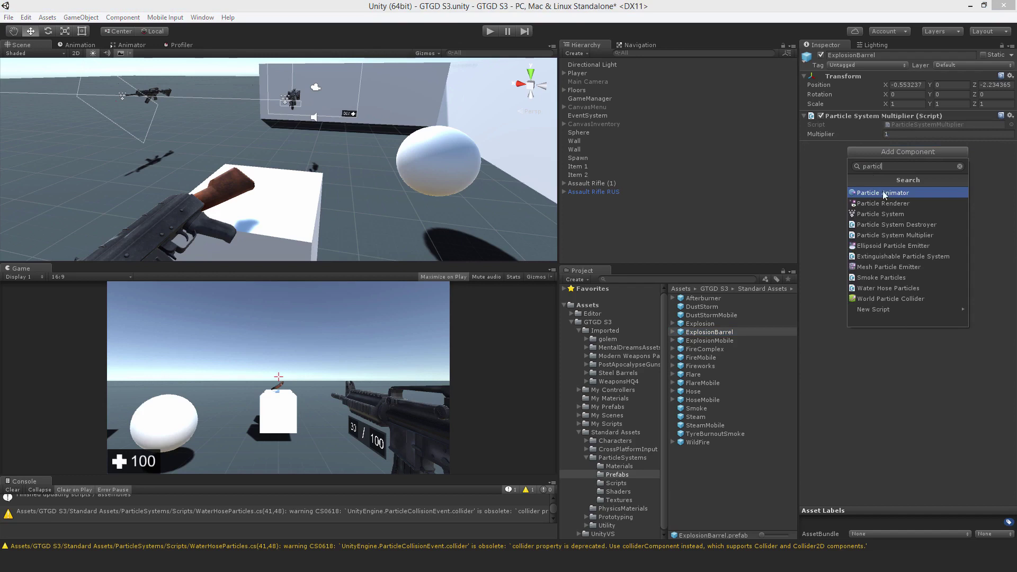
pyautogui.click(908, 224)
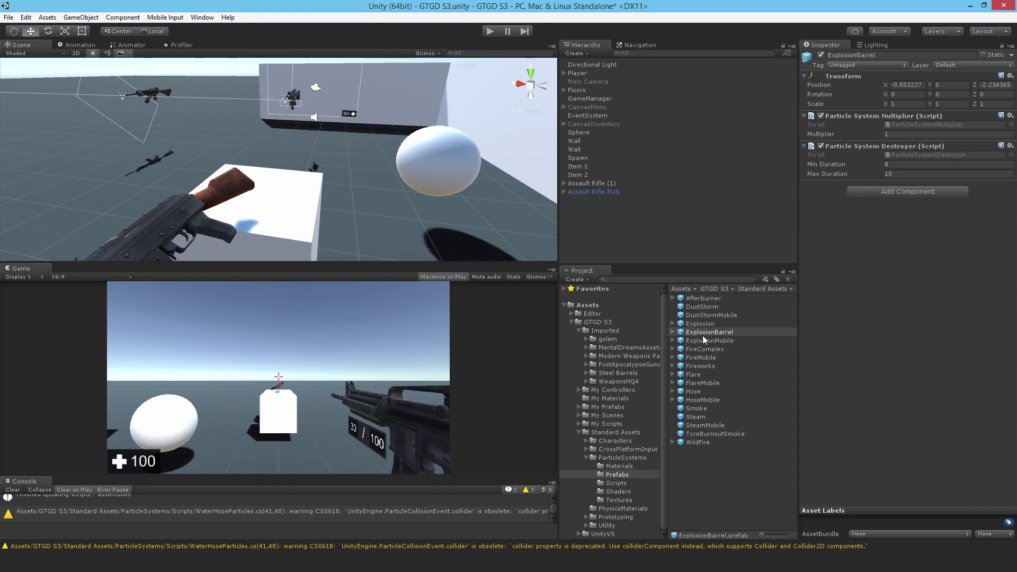
pyautogui.hotkey('ctrl', 's')
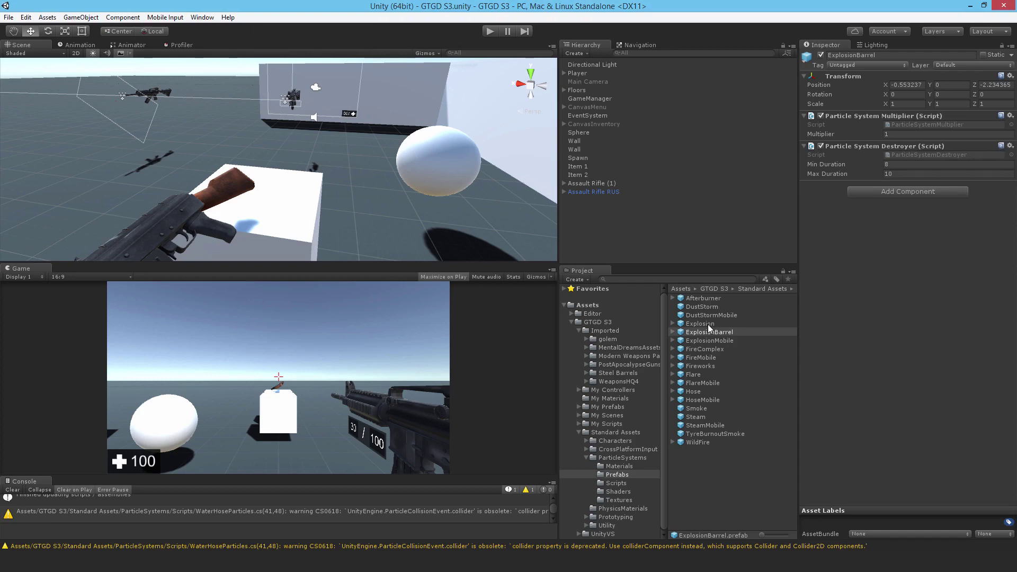
# Step: Open the Asset Store from the Window menu as an enlarged floating window
pyautogui.click(202, 17)
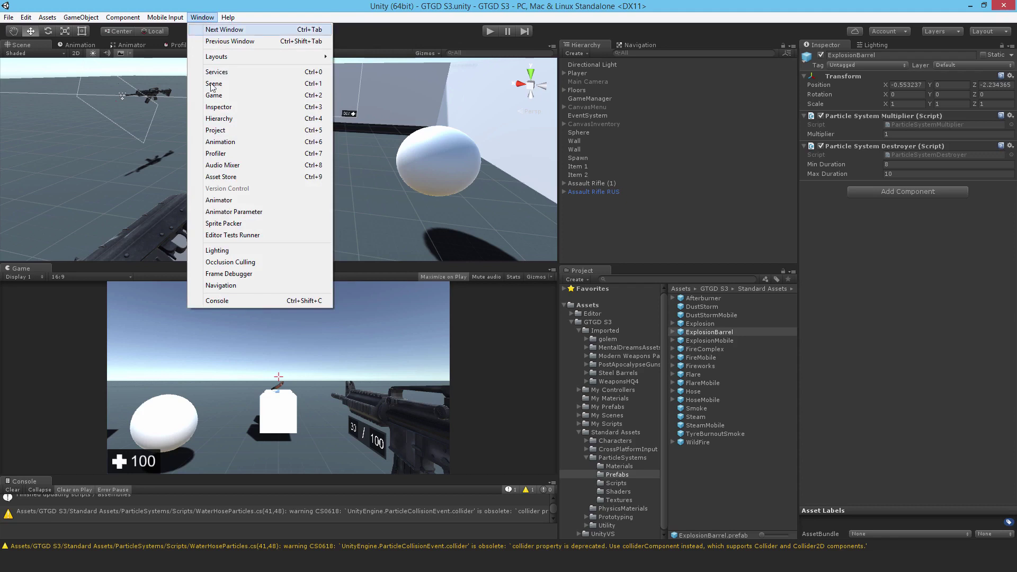
pyautogui.click(237, 176)
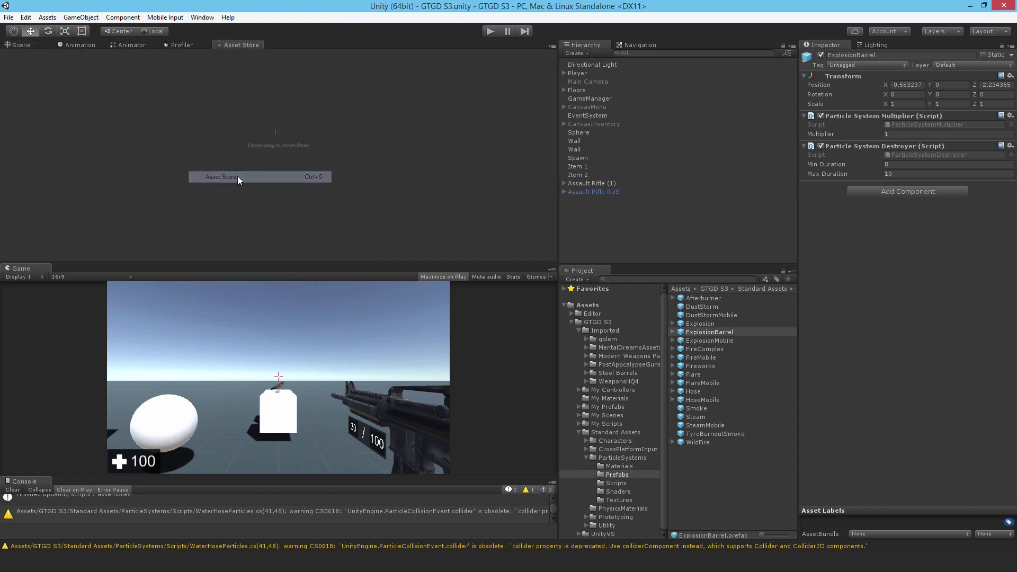
pyautogui.moveTo(237, 46); pyautogui.dragTo(479, 85)
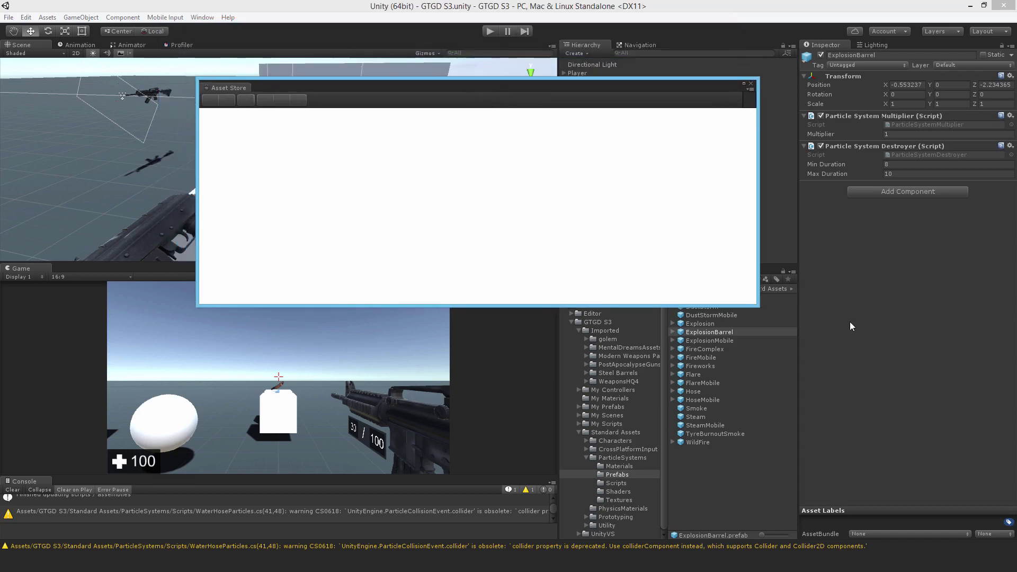
pyautogui.moveTo(756, 305); pyautogui.dragTo(858, 409)
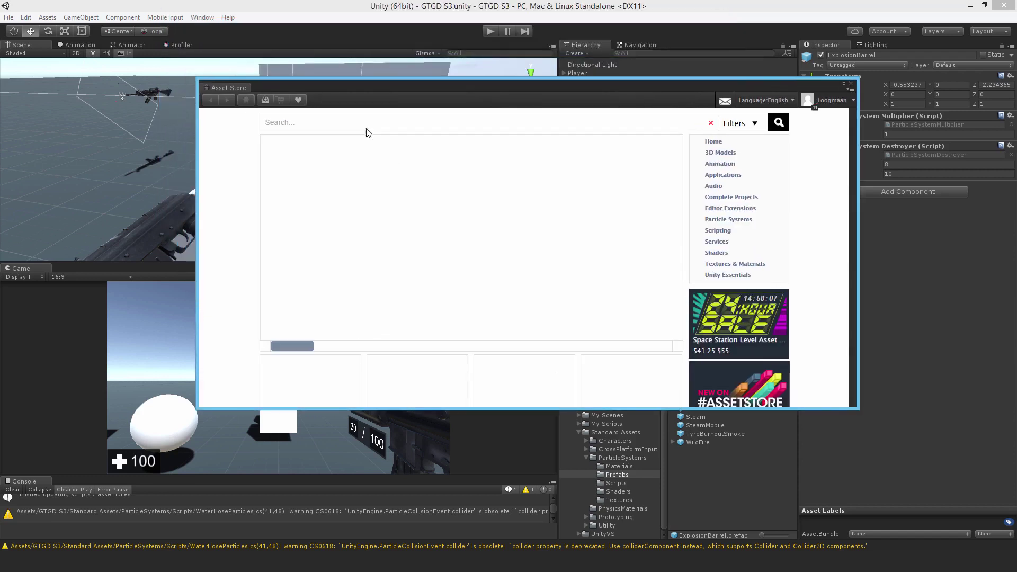
# Step: Search the store for 'detonator framework' and open the Detonator Explosion Framework page
pyautogui.click(363, 122)
pyautogui.write('det')
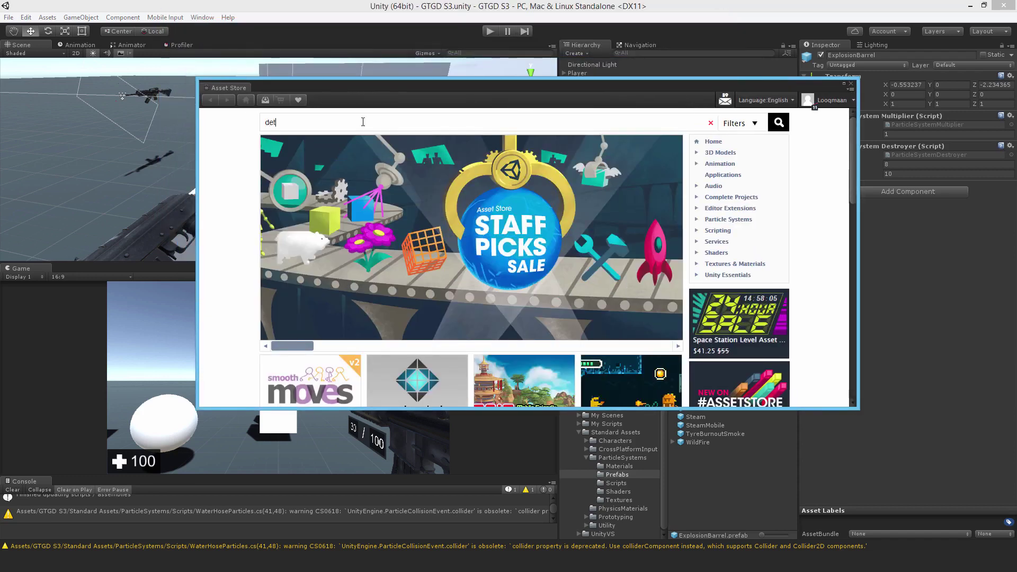
pyautogui.write('onator framework')
pyautogui.press('Return')
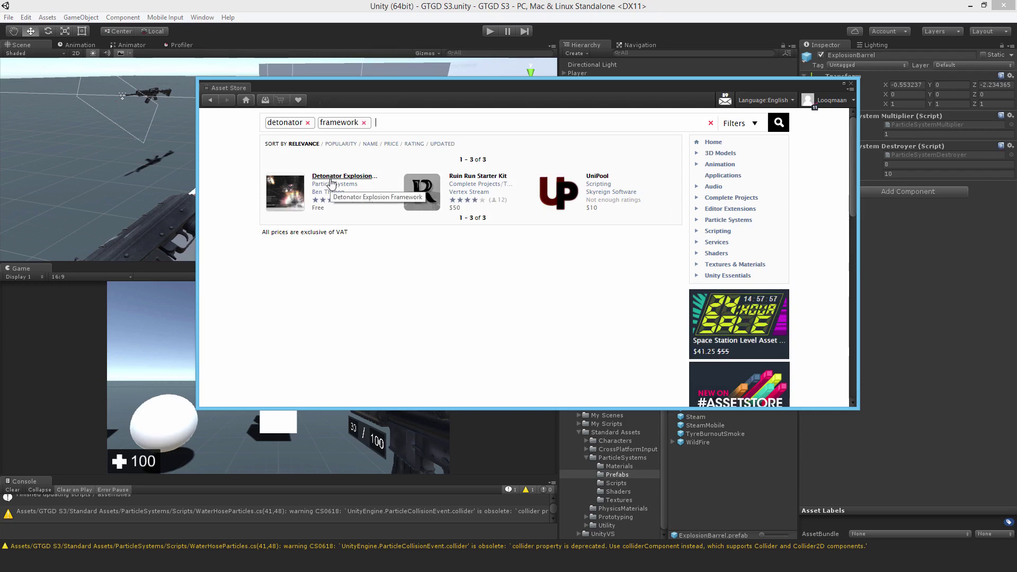
pyautogui.click(332, 182)
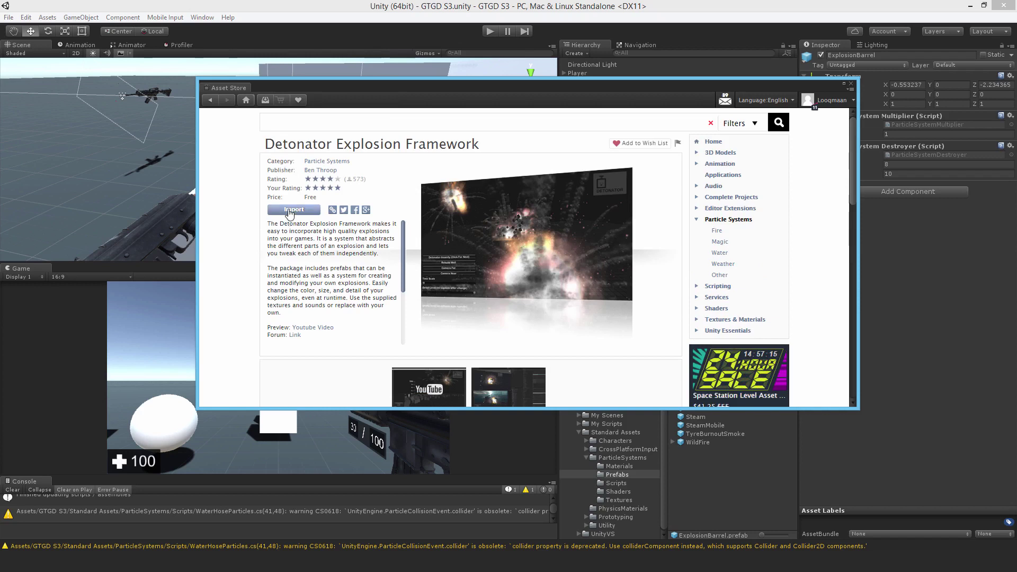
# Step: Start the Detonator import, excluding the documentation PDF and Prefab Examples
pyautogui.click(292, 210)
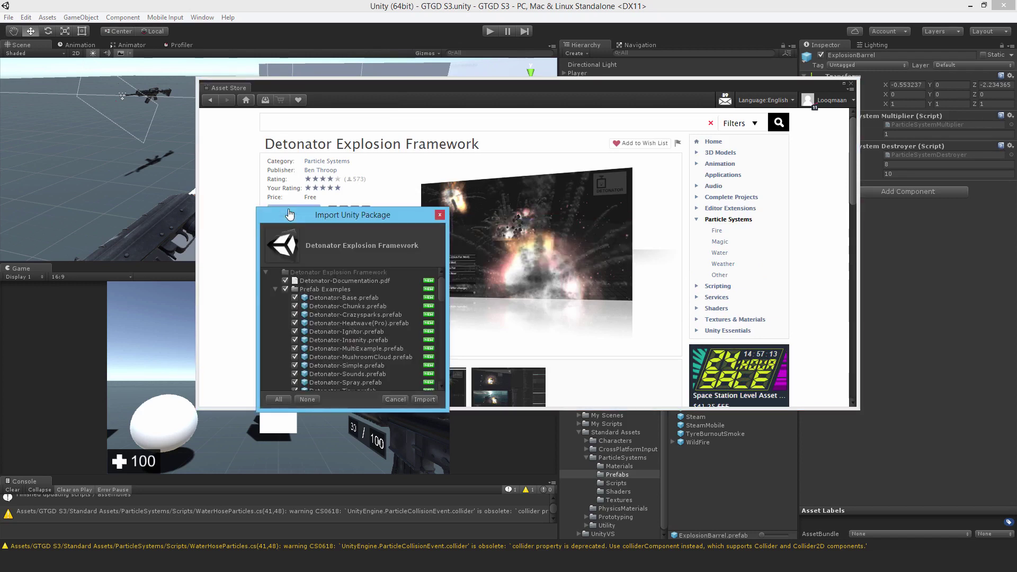
pyautogui.click(275, 288)
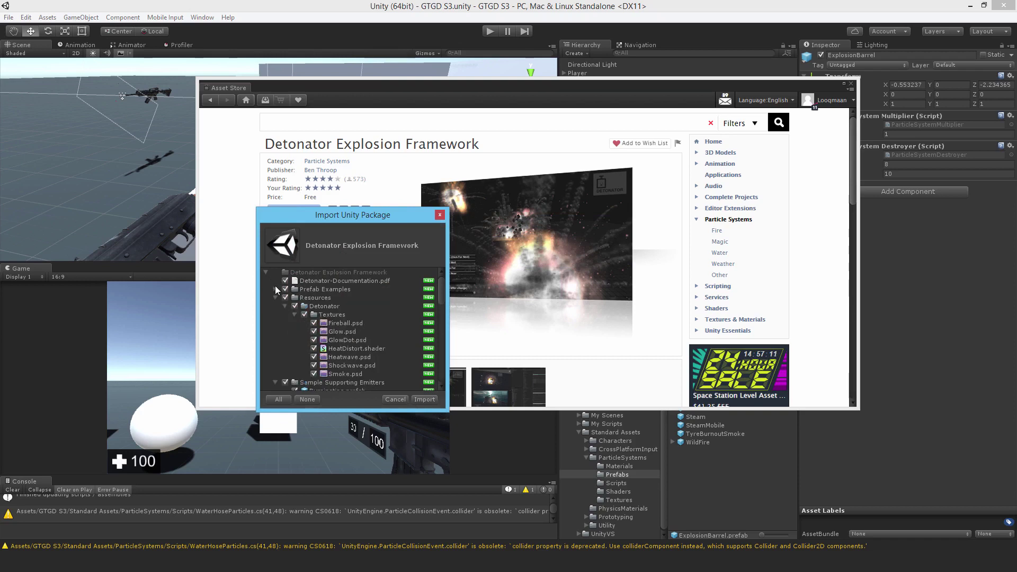
pyautogui.click(285, 281)
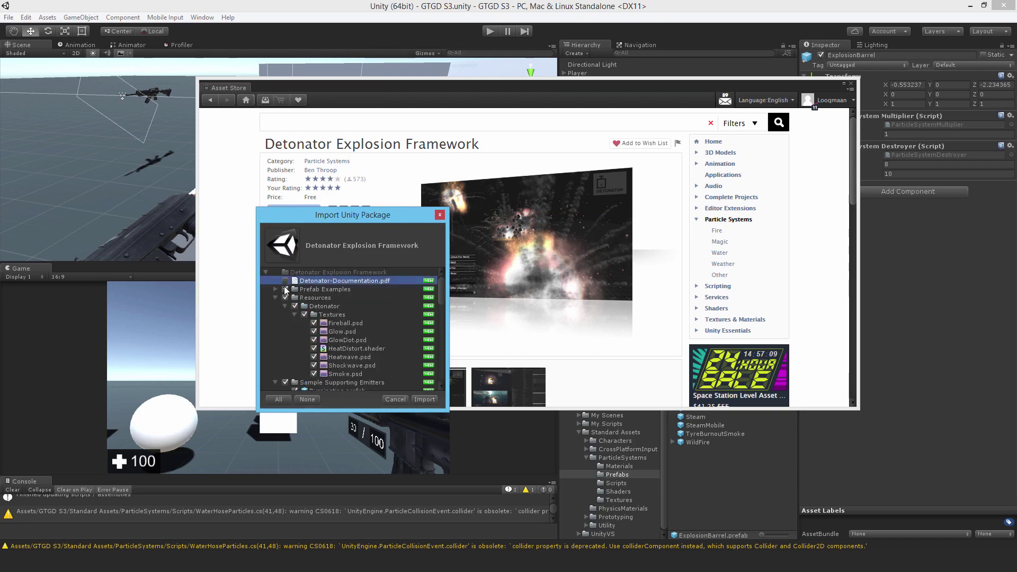
pyautogui.click(285, 289)
pyautogui.click(275, 298)
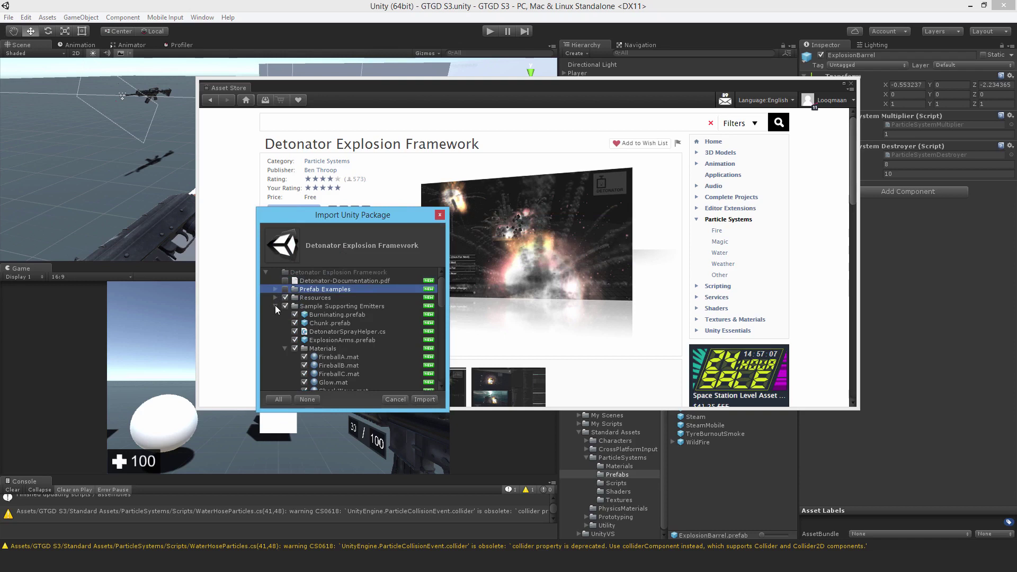
pyautogui.click(275, 306)
pyautogui.click(275, 314)
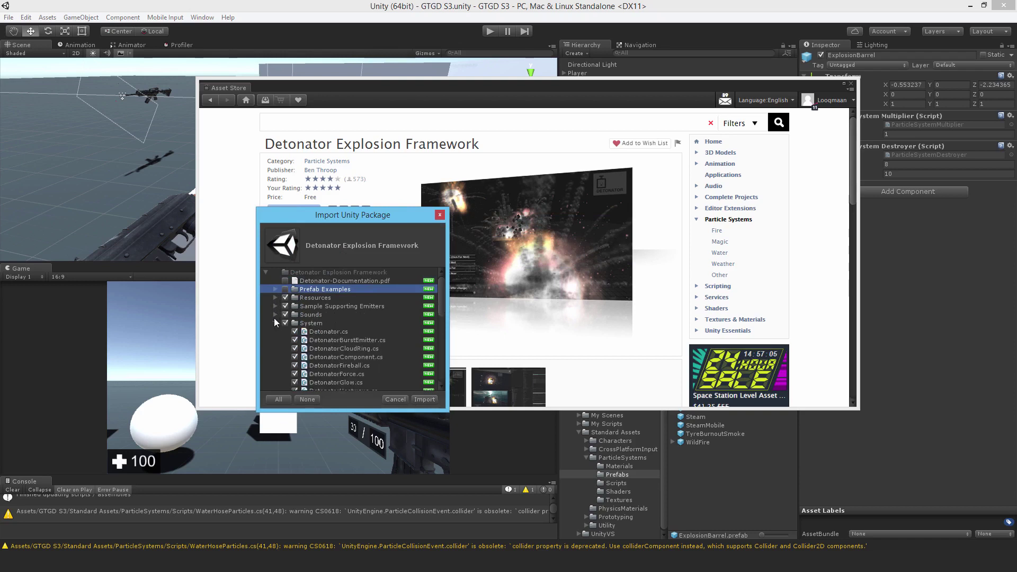
pyautogui.click(274, 322)
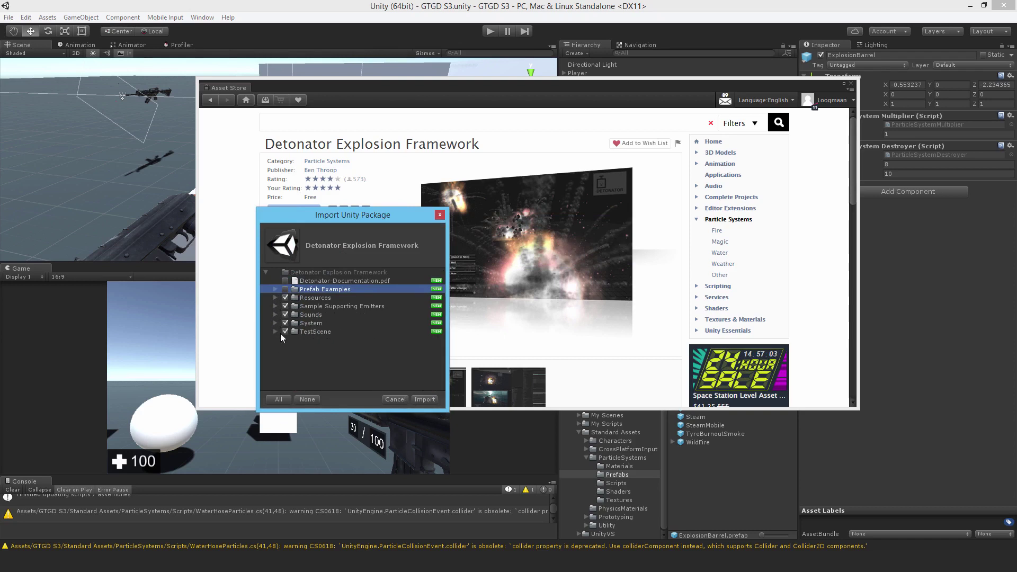
# Step: Also exclude Resources, Sample Supporting Emitters, System and TestScene, then import only the Sounds folder
pyautogui.click(286, 298)
pyautogui.click(286, 307)
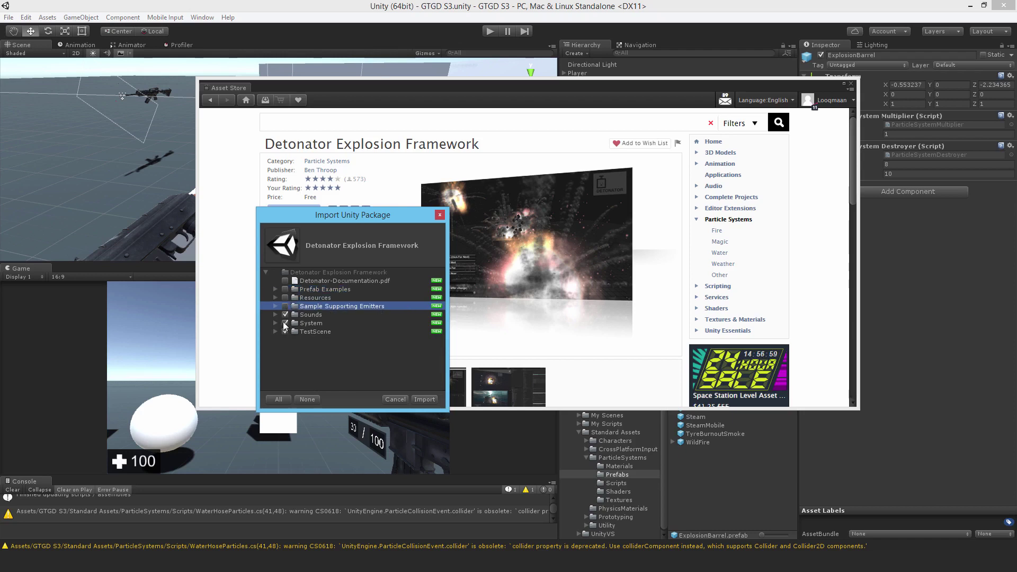
pyautogui.click(285, 323)
pyautogui.click(285, 331)
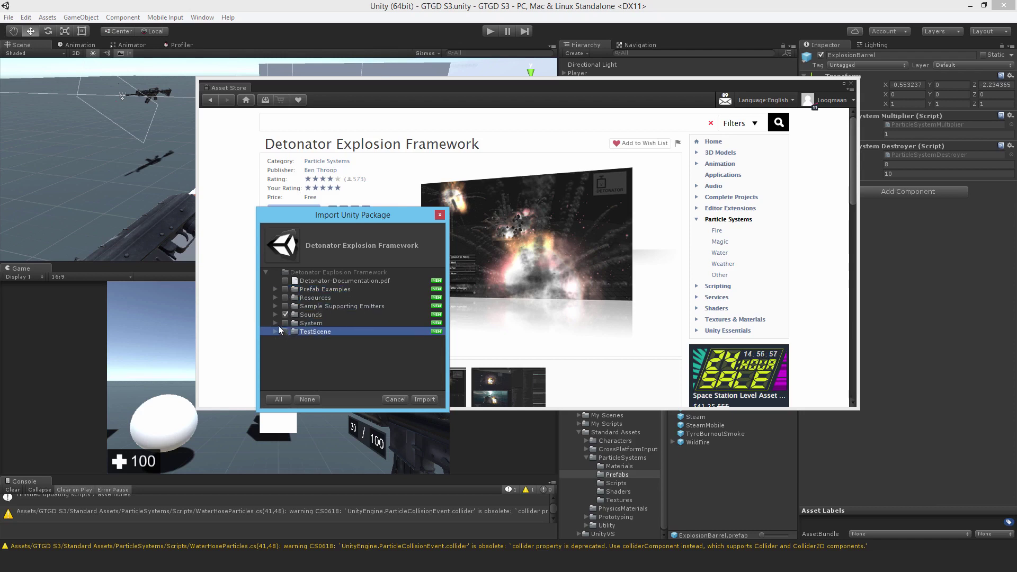
pyautogui.click(276, 315)
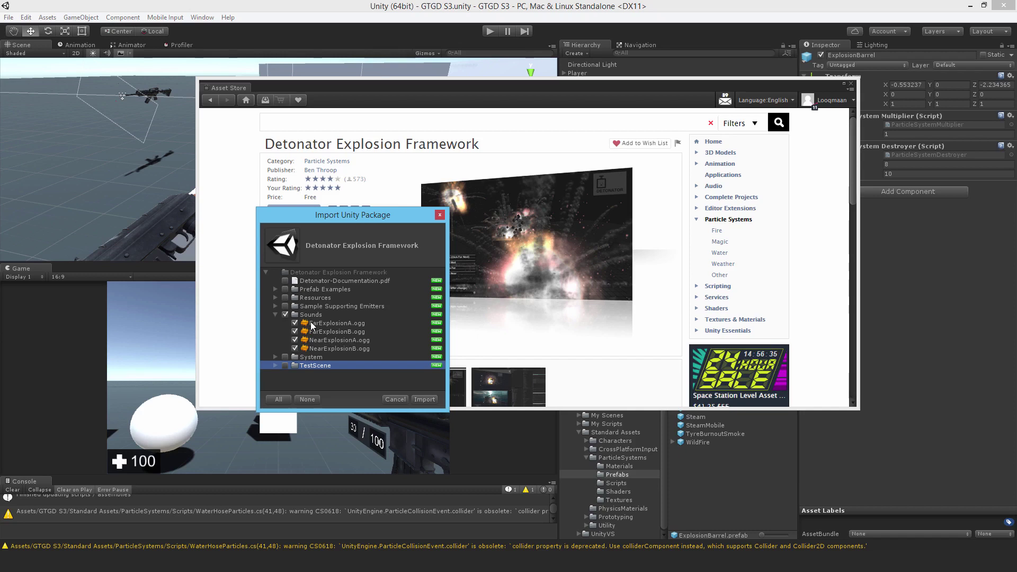
pyautogui.click(275, 315)
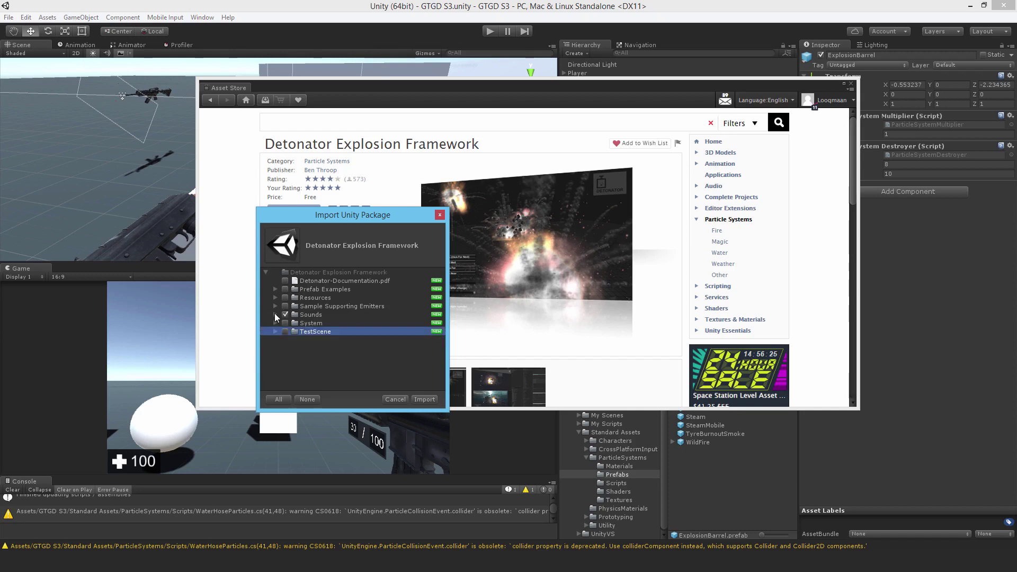
pyautogui.click(425, 399)
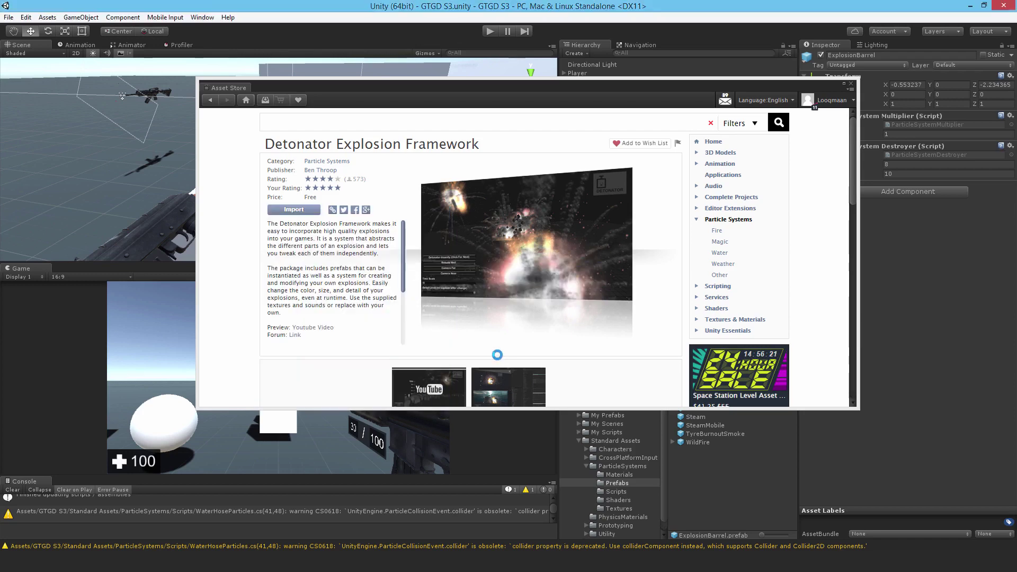
# Step: Close the Asset Store, then move Detonator Explosion Framework into GTGD S3/Imported, keeping Standard Assets collapsed
pyautogui.click(850, 84)
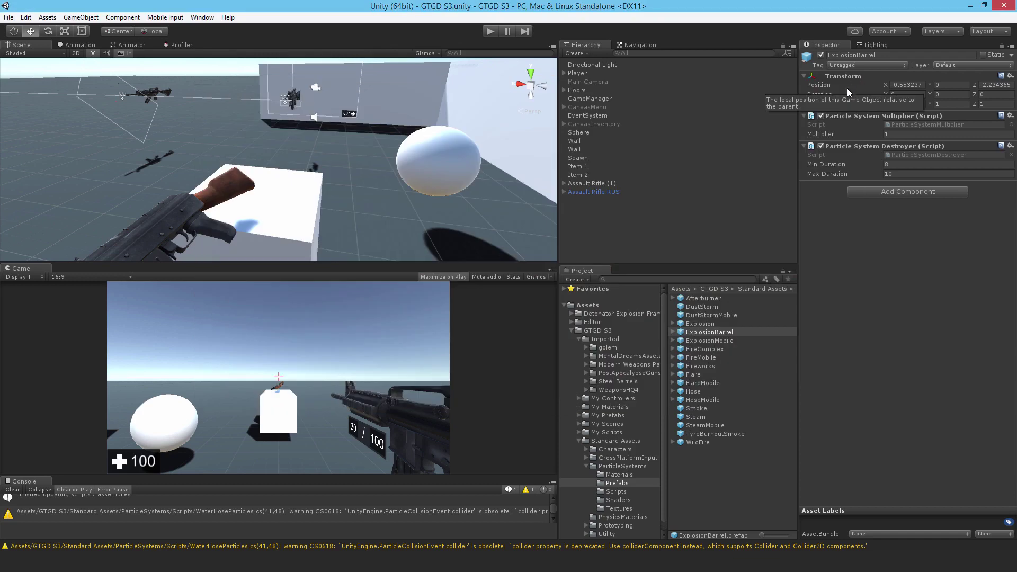
pyautogui.click(578, 438)
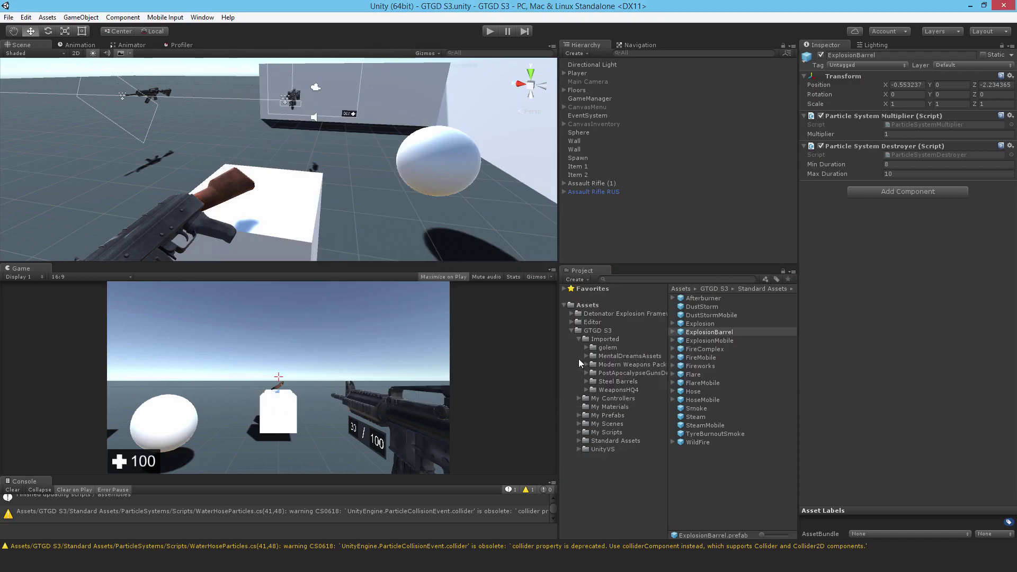
pyautogui.moveTo(596, 313); pyautogui.dragTo(599, 345)
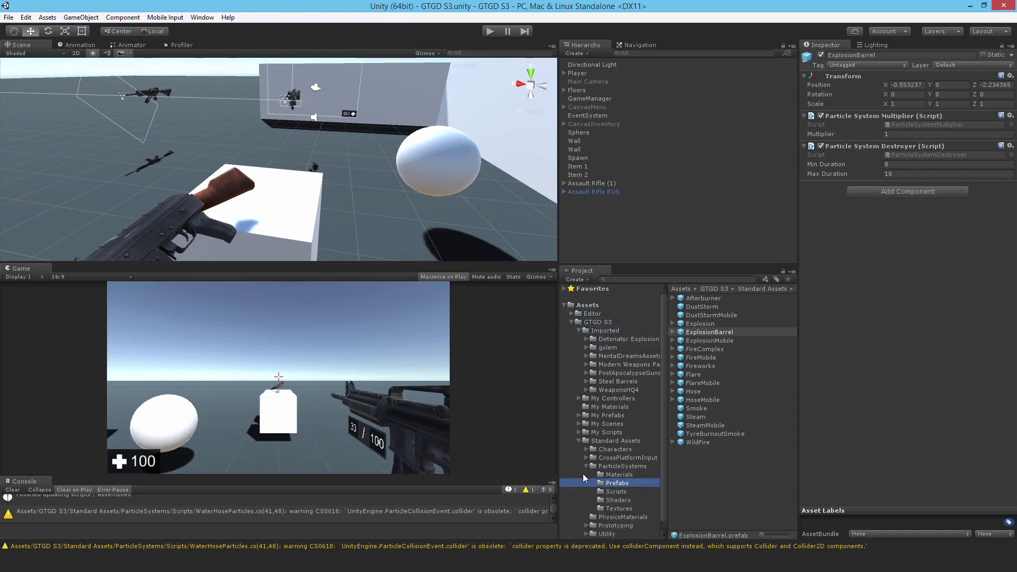
pyautogui.click(576, 441)
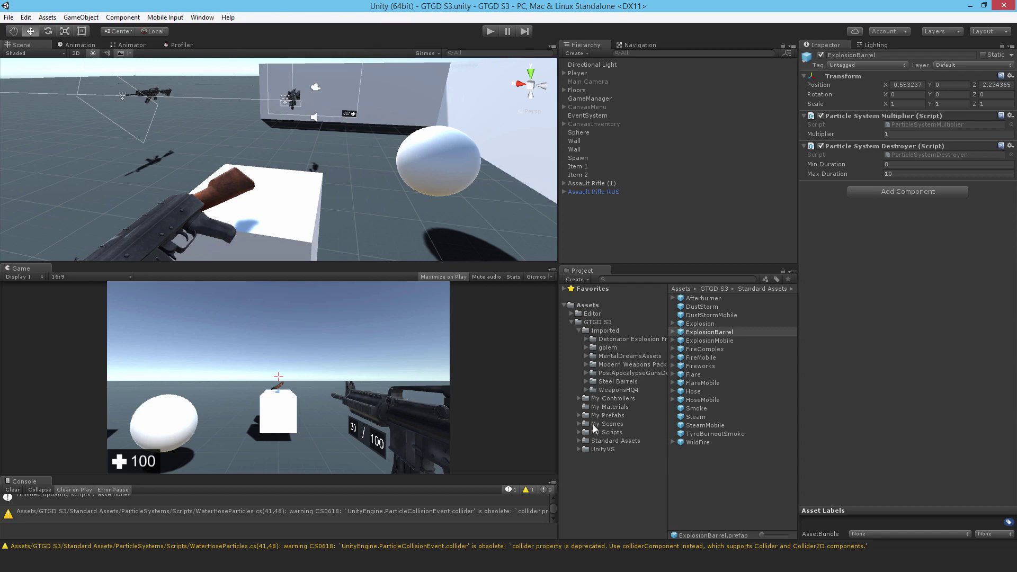
# Step: Select the Barrel Standard prefab in Steel Barrels/Prefabs and check its barrel and barrelCollider children
pyautogui.click(602, 381)
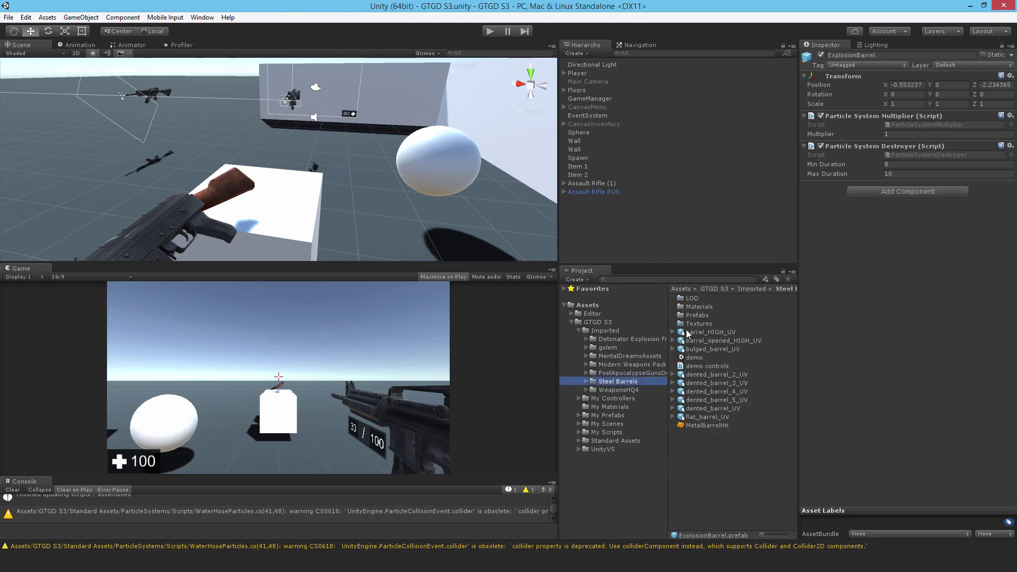
pyautogui.doubleClick(695, 315)
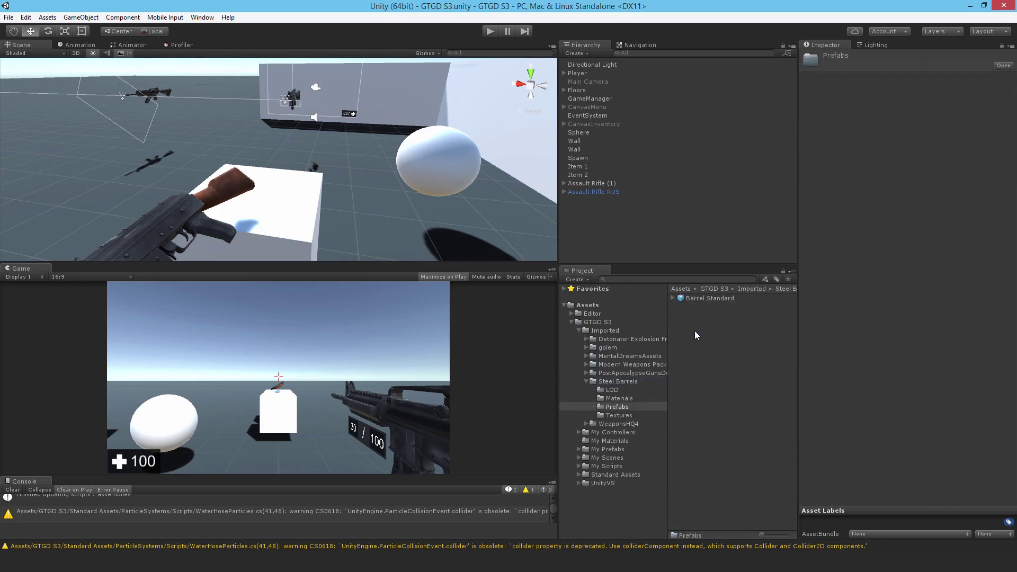
pyautogui.click(699, 298)
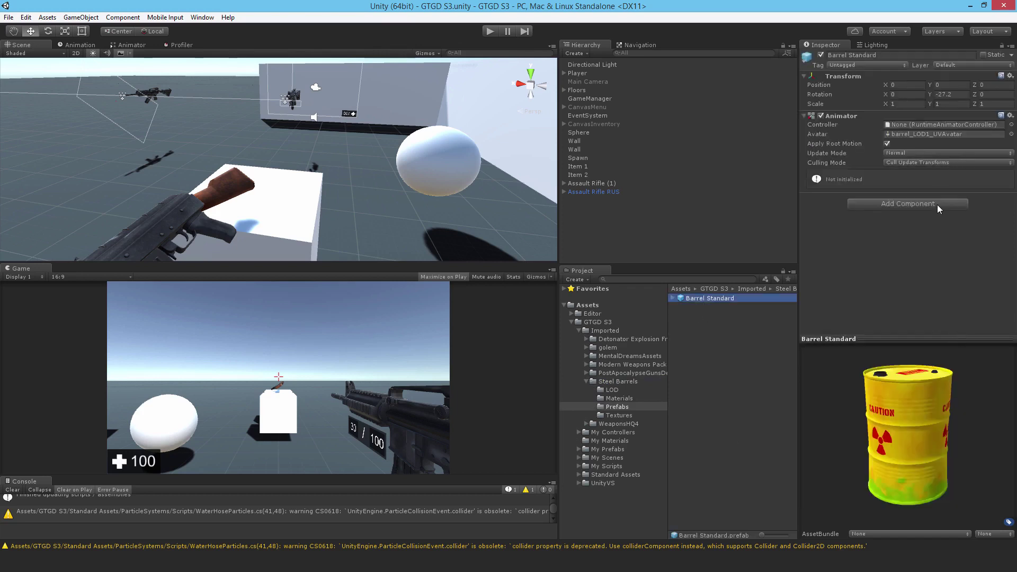
pyautogui.click(673, 299)
pyautogui.click(672, 298)
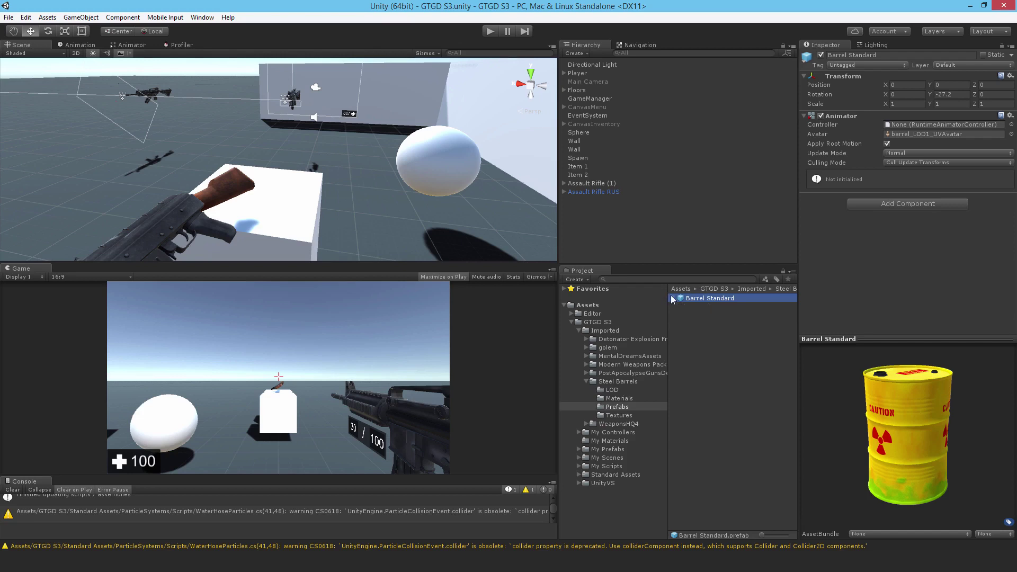